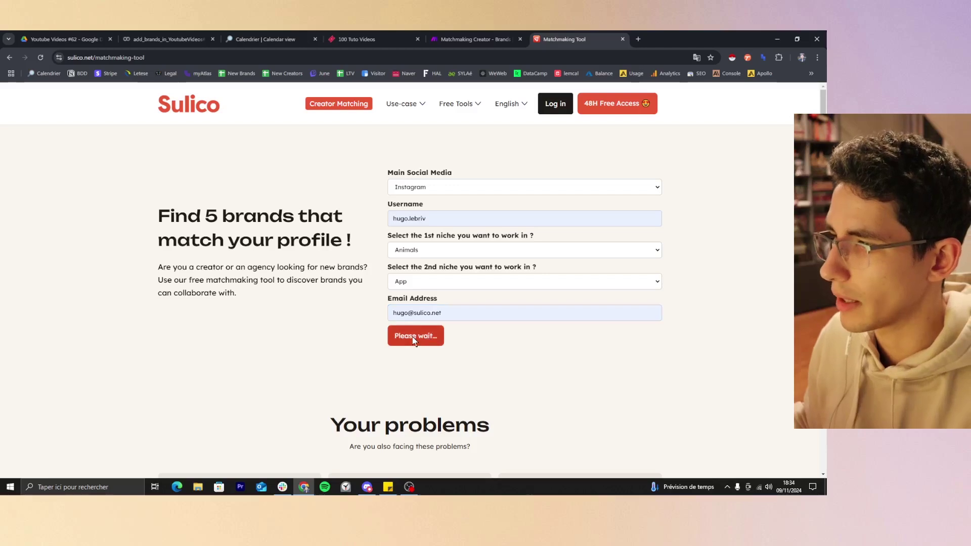
# Switch to the Matchmaking Creator - Brands scenario in Make and review the Webflow trigger's settings.
pyautogui.click(480, 40)
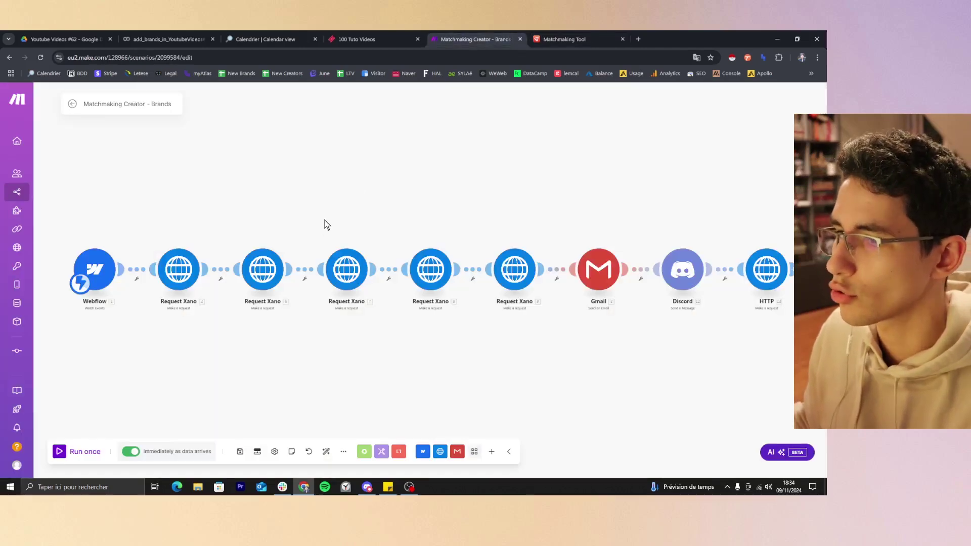
pyautogui.click(108, 272)
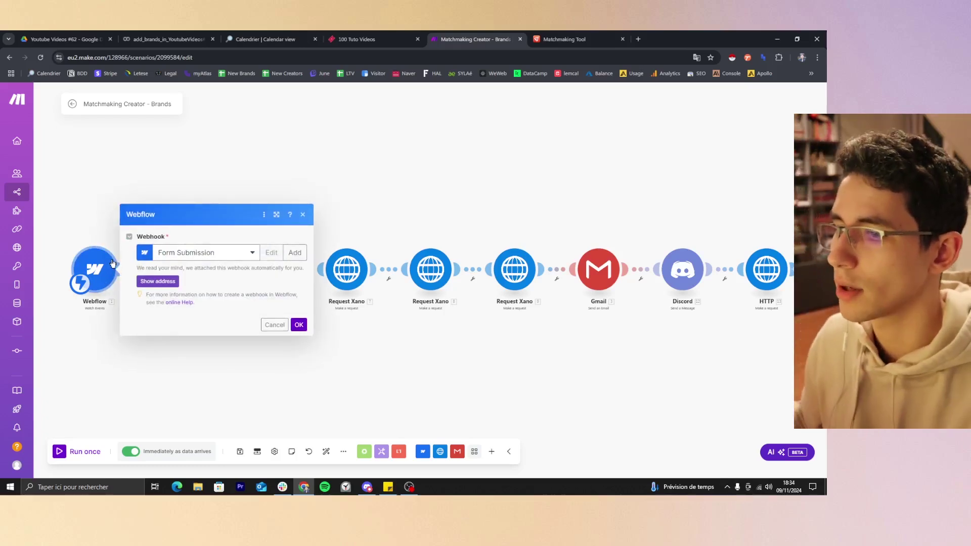
pyautogui.click(299, 325)
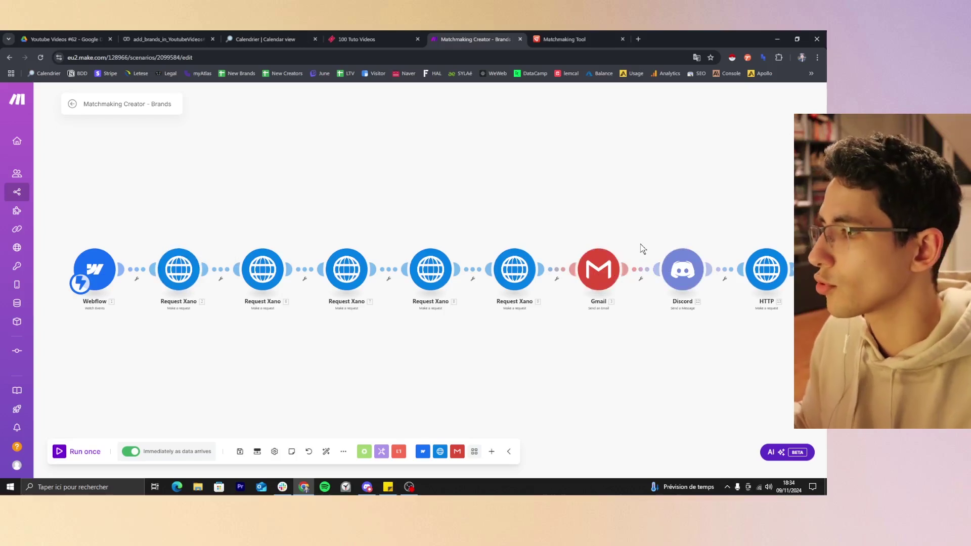
# Review the Gmail module's recipient, subject and HTML content.
pyautogui.click(585, 280)
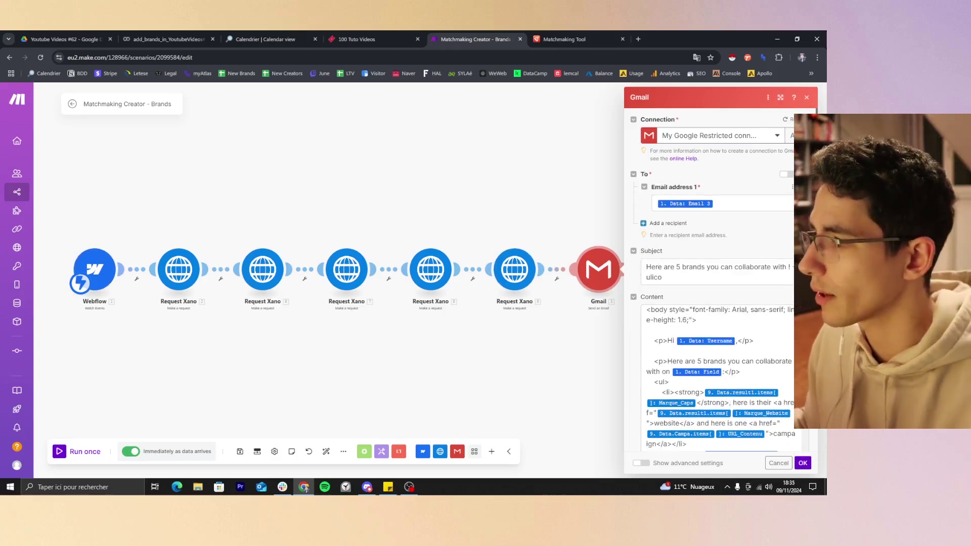
pyautogui.scroll(2, 721, 379)
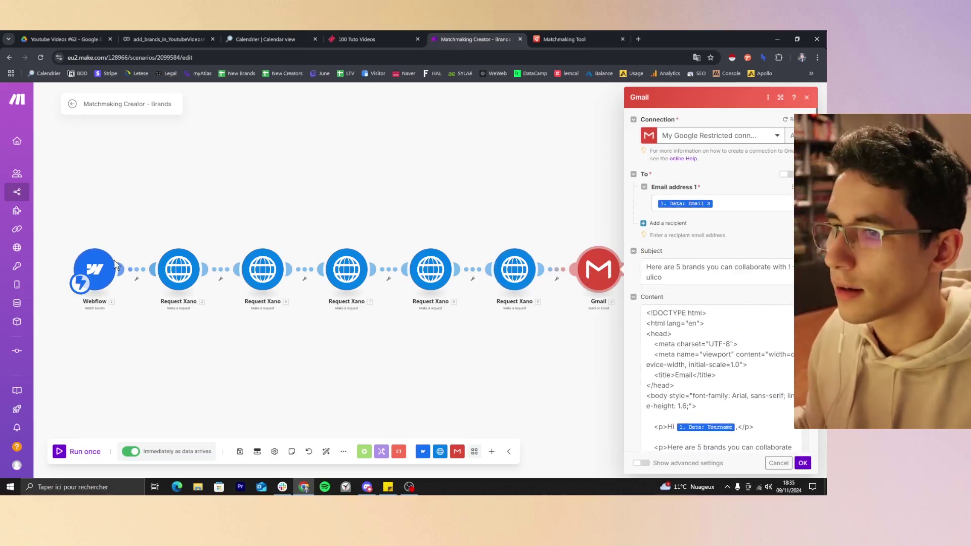
pyautogui.click(551, 249)
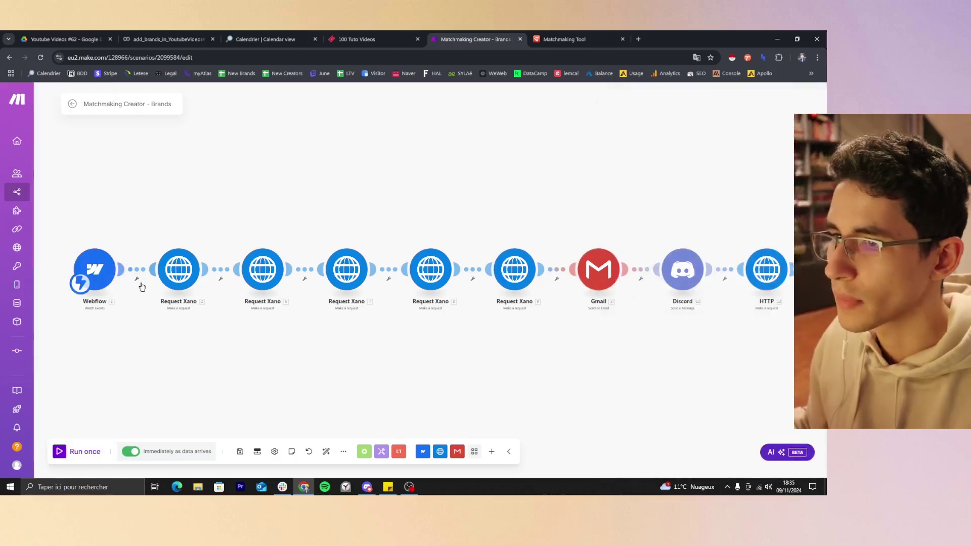
# Examine the webhook selected in the Webflow trigger module.
pyautogui.scroll(3, 101, 277)
pyautogui.moveTo(197, 344); pyautogui.dragTo(315, 336)
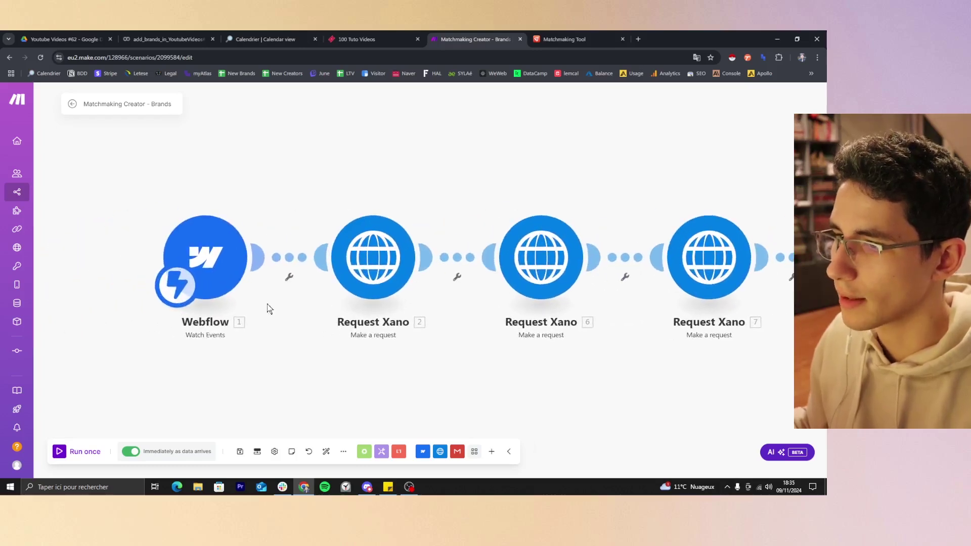
pyautogui.click(215, 284)
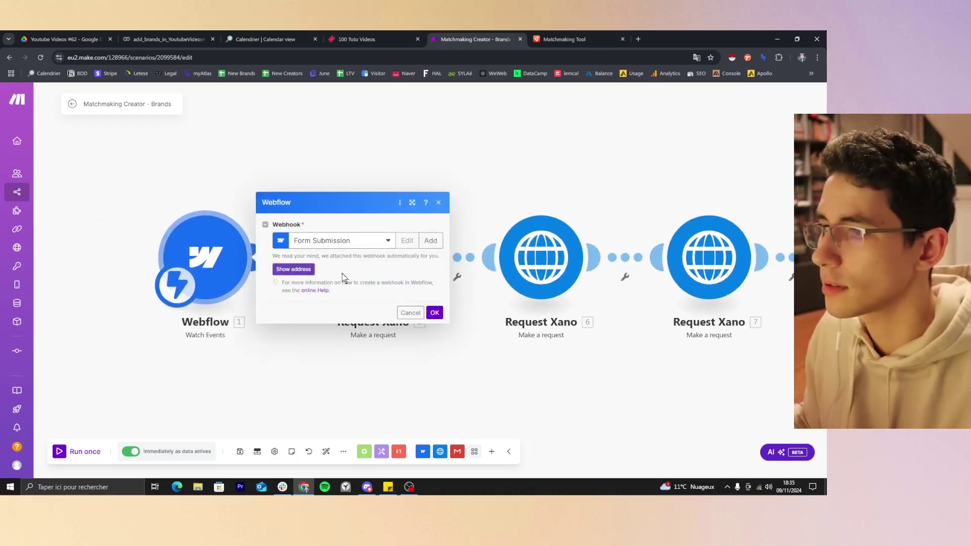
pyautogui.click(344, 243)
pyautogui.click(344, 243)
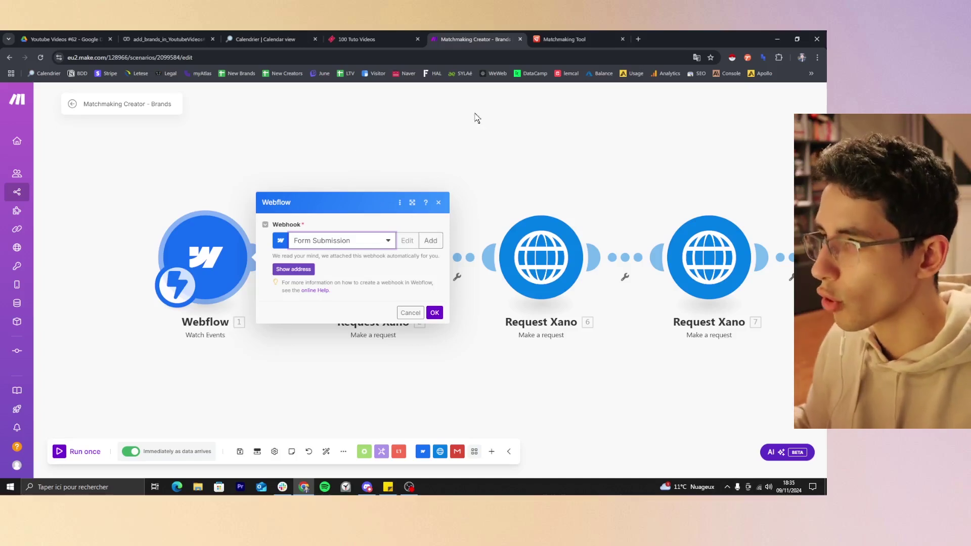
# Check the form's submission status on the Matchmaking Tool page and open the scenario run of 9 Nov 2024, 18:34:39.
pyautogui.click(563, 36)
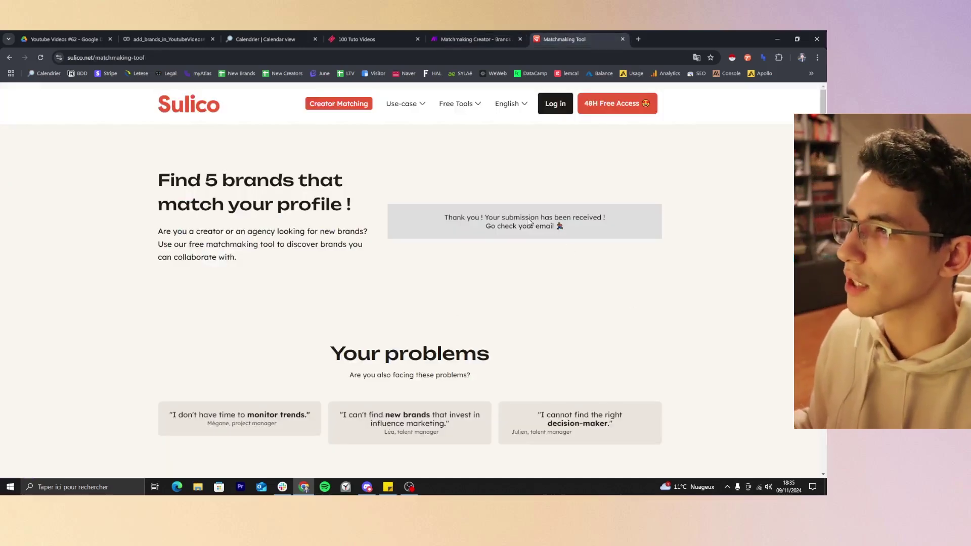
pyautogui.click(493, 31)
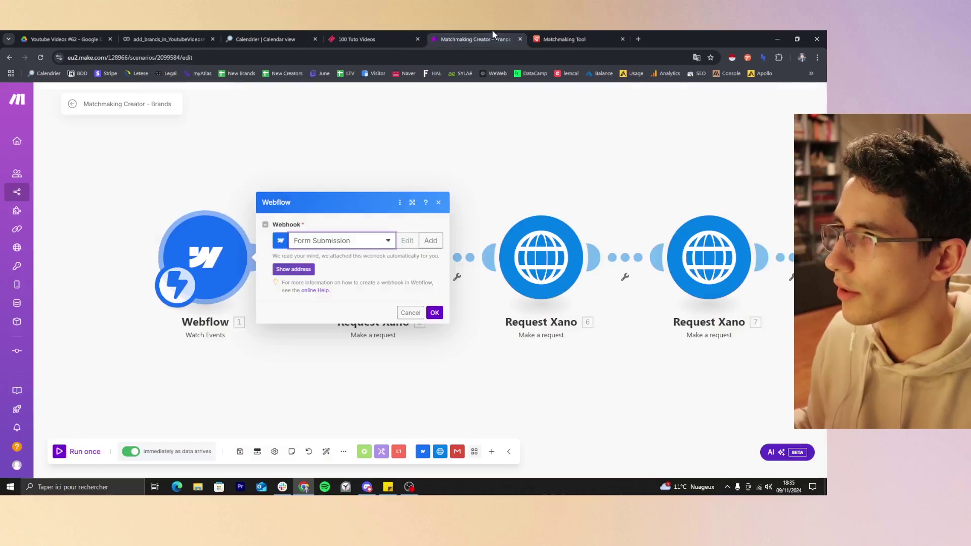
pyautogui.click(73, 104)
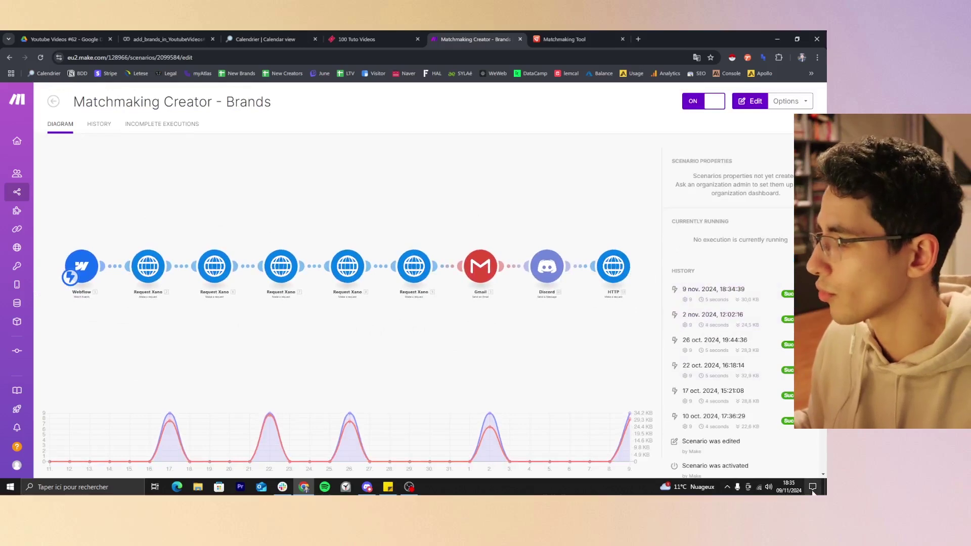
pyautogui.click(716, 294)
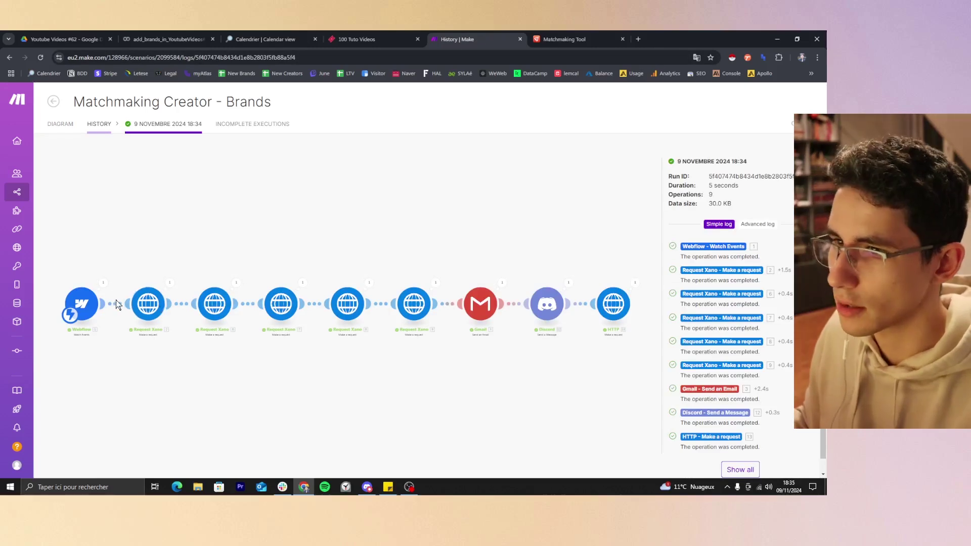
# Inspect the Webflow module's output for this run, expanding its Data collection to read the submitted form fields.
pyautogui.scroll(5, 124, 255)
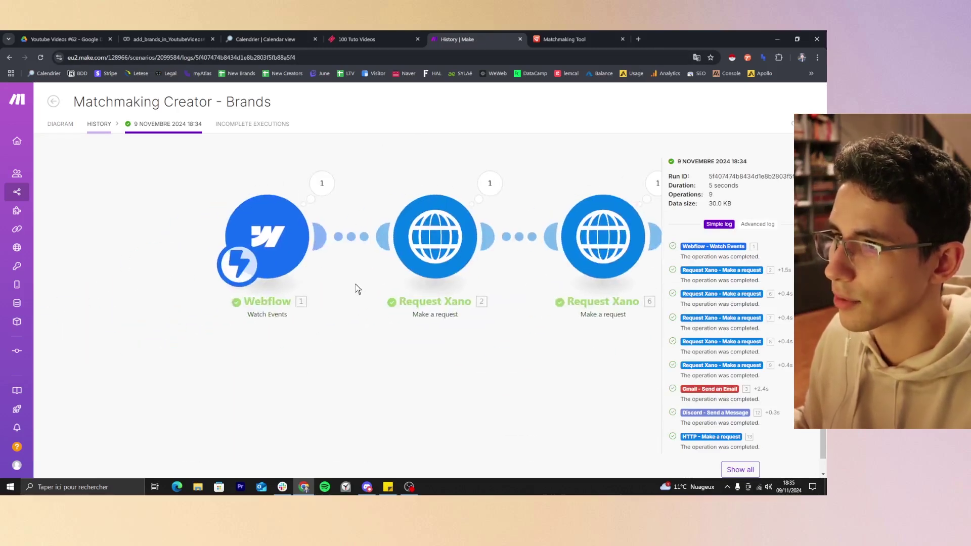
pyautogui.moveTo(357, 188); pyautogui.dragTo(349, 236)
pyautogui.click(314, 231)
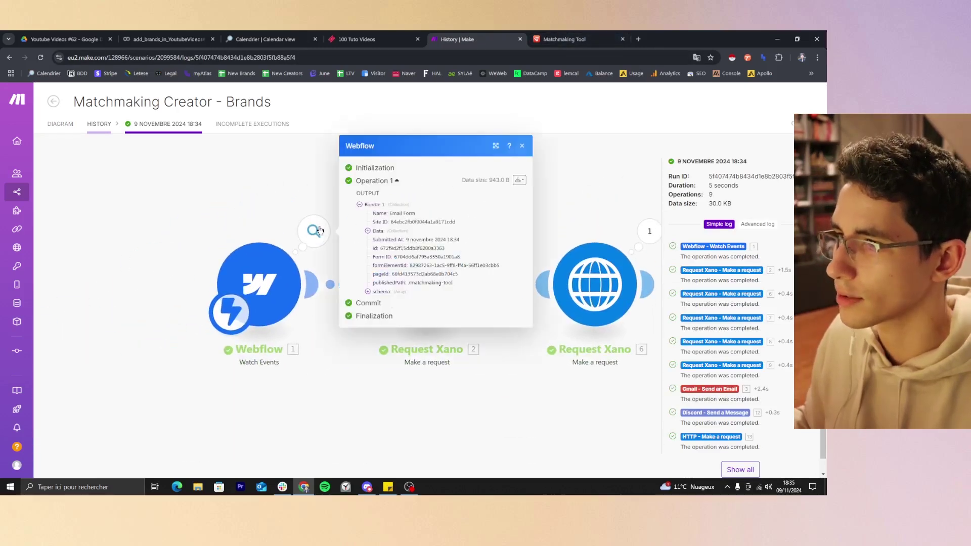
pyautogui.click(368, 231)
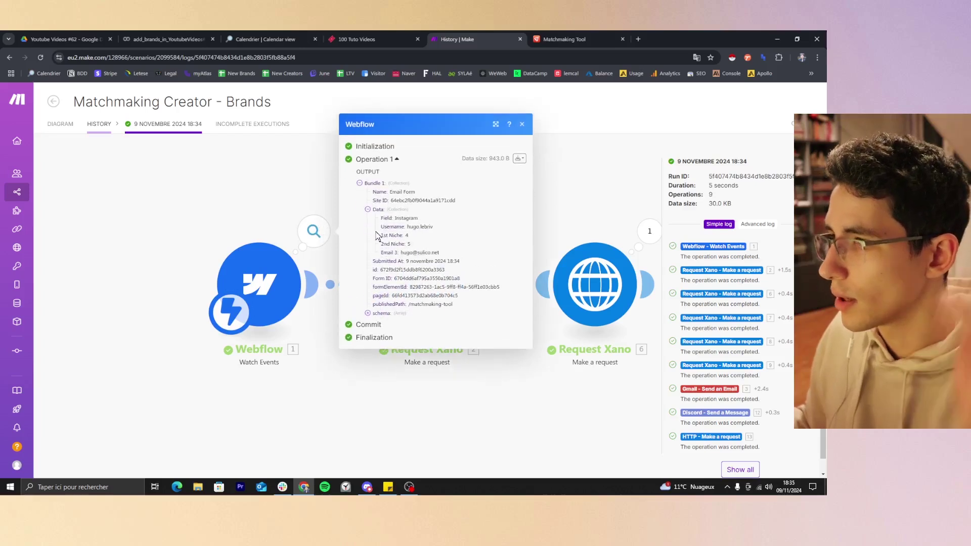
pyautogui.moveTo(420, 227); pyautogui.dragTo(401, 253)
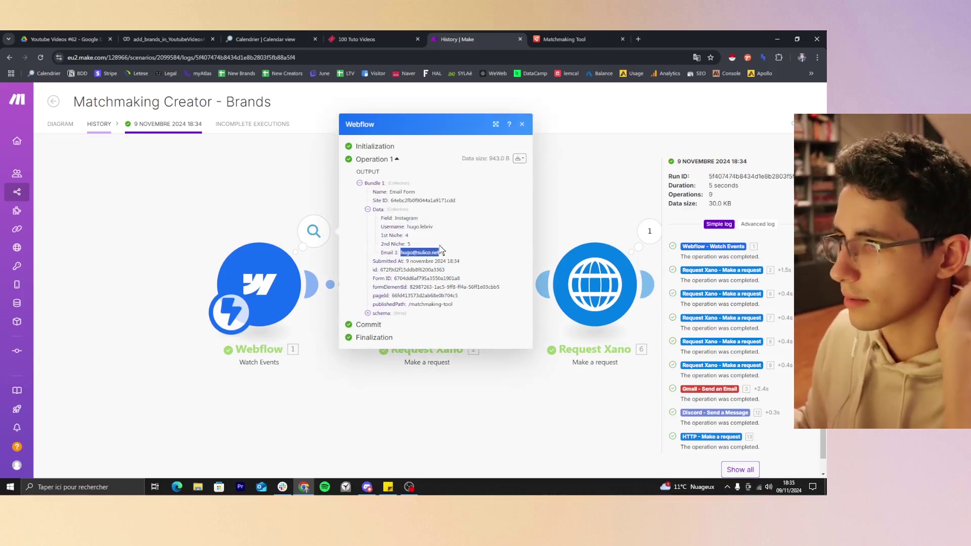
pyautogui.click(522, 124)
# Look over the run's chain of modules, reopen the Webflow output and compare it with the Matchmaking Tool page.
pyautogui.moveTo(555, 211); pyautogui.dragTo(299, 237)
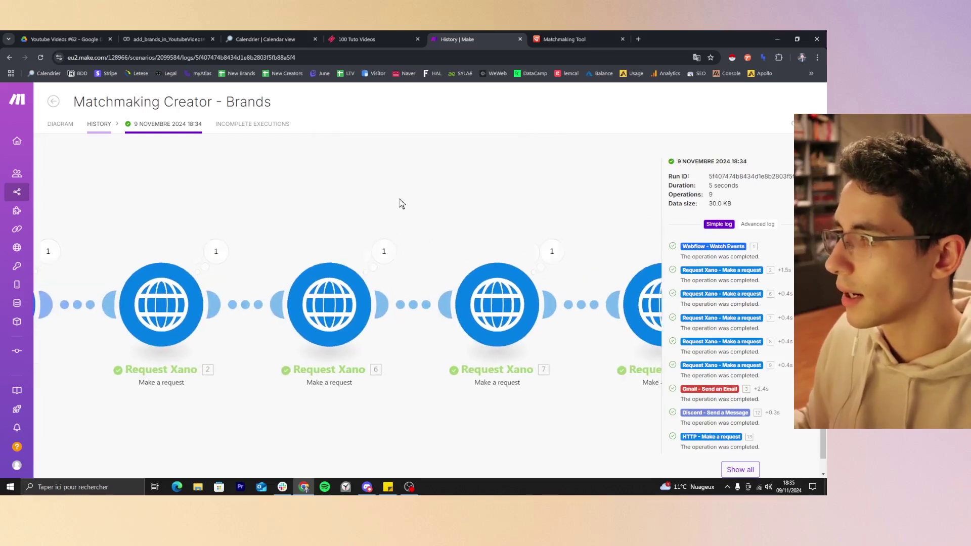
pyautogui.moveTo(401, 204); pyautogui.dragTo(216, 191)
pyautogui.moveTo(603, 217); pyautogui.dragTo(382, 191)
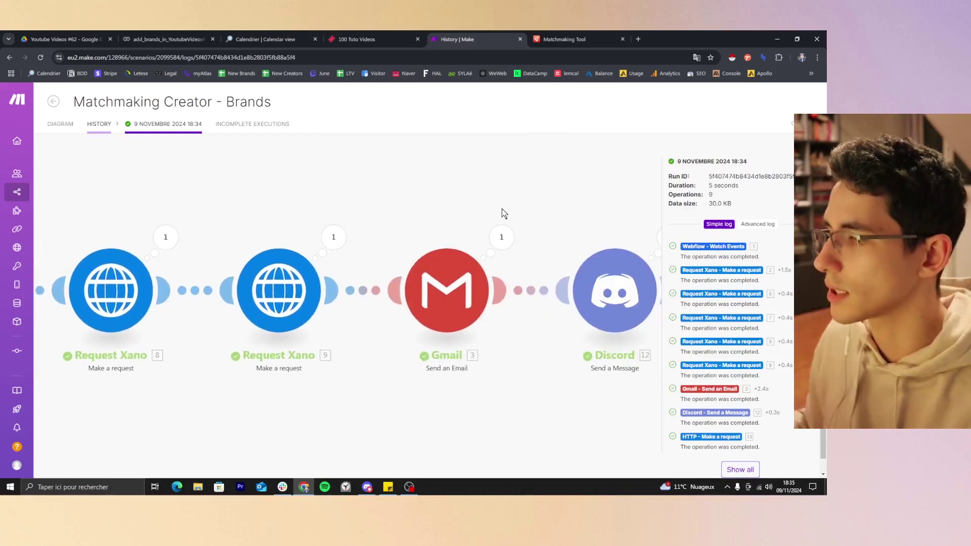
pyautogui.moveTo(484, 219); pyautogui.dragTo(754, 207)
pyautogui.moveTo(154, 203); pyautogui.dragTo(736, 192)
pyautogui.click(291, 228)
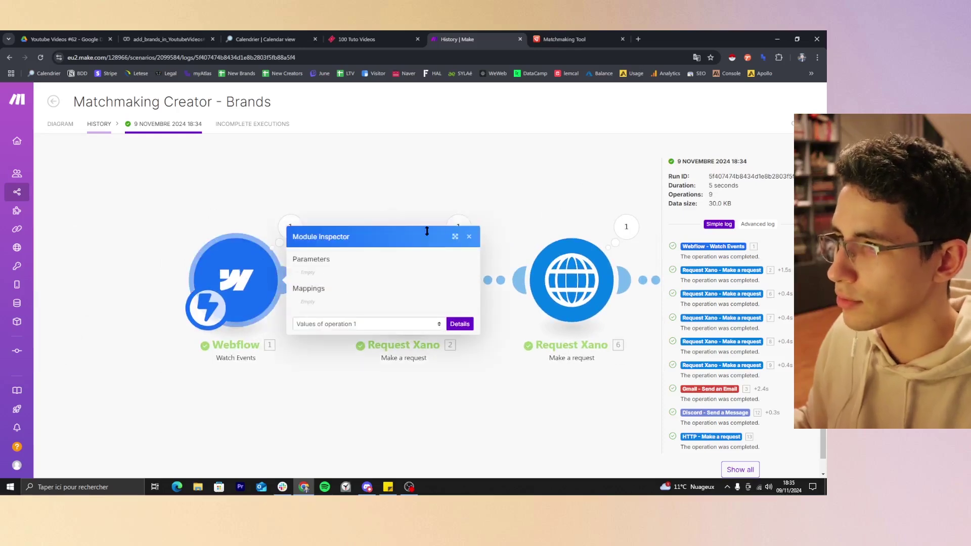
pyautogui.click(469, 237)
pyautogui.click(286, 225)
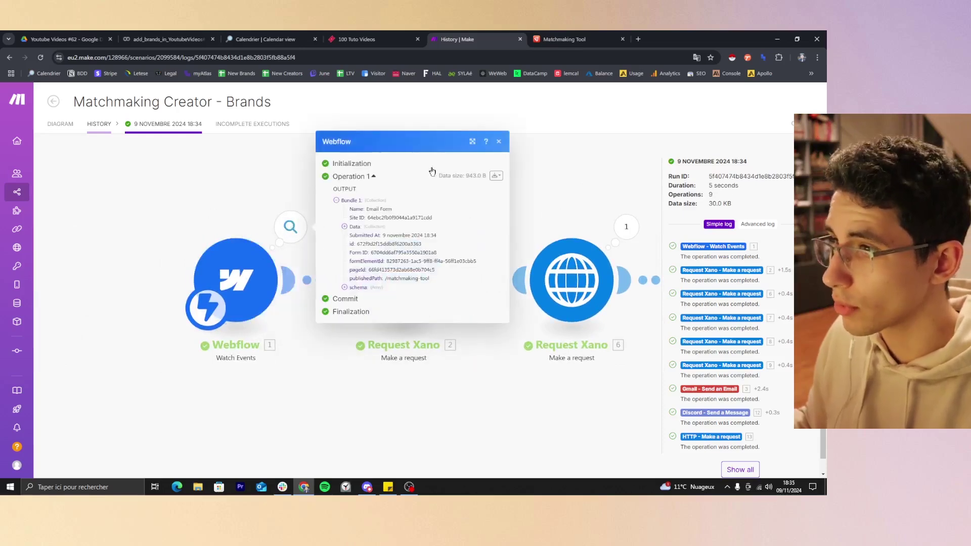
pyautogui.click(566, 40)
pyautogui.click(469, 35)
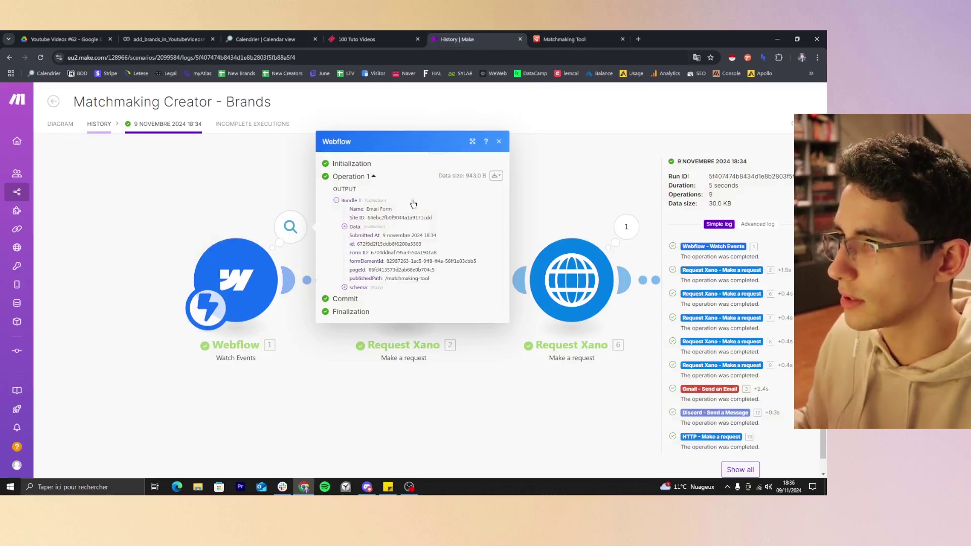
pyautogui.click(499, 142)
# Inspect the Gmail module of this run and expand its Content mapping to read the email's HTML.
pyautogui.moveTo(573, 187); pyautogui.dragTo(135, 249)
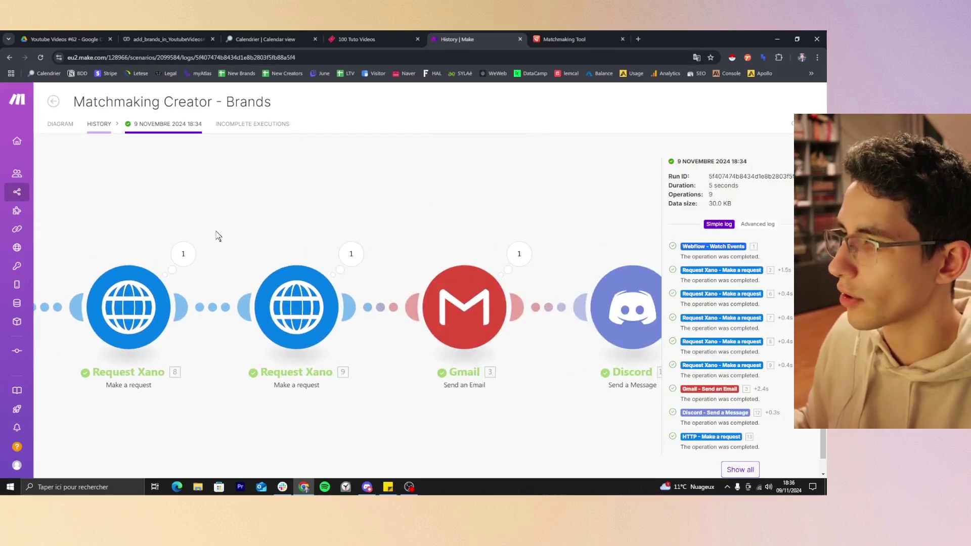
pyautogui.moveTo(493, 212); pyautogui.dragTo(431, 204)
pyautogui.click(395, 308)
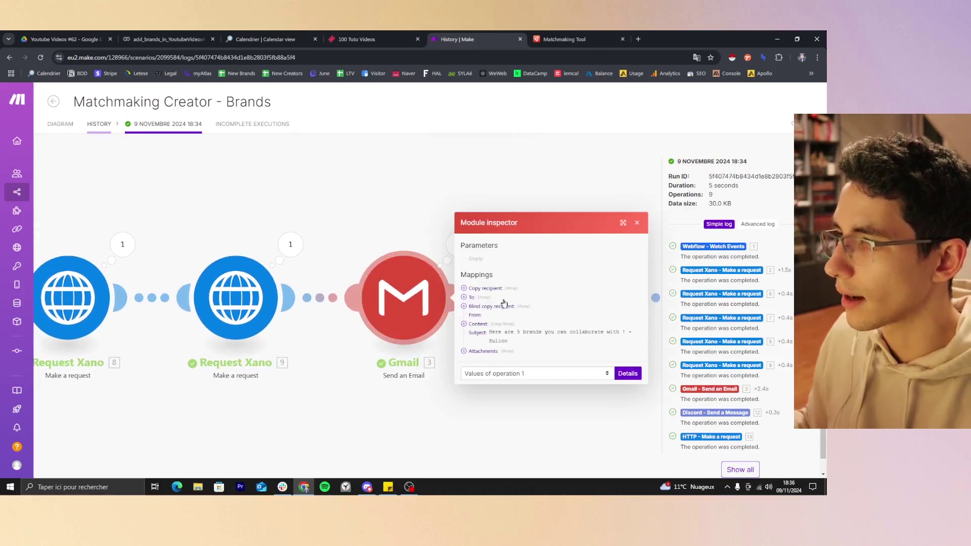
pyautogui.click(464, 325)
pyautogui.scroll(-2, 522, 329)
pyautogui.scroll(-3, 522, 329)
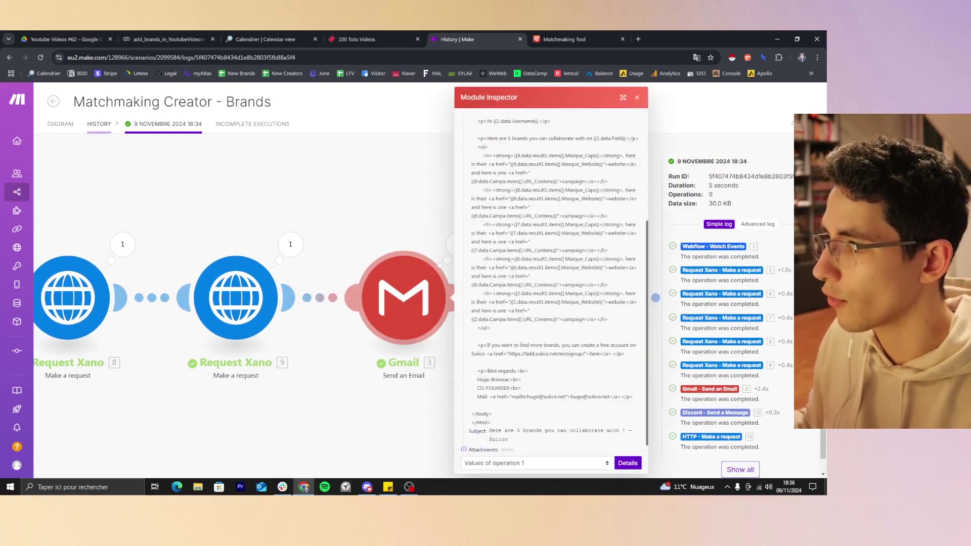
# Open the Gmail inbox in a new tab and read the "Here are 5 brands you can collaborate with ! - Sulico" email.
pyautogui.click(640, 37)
pyautogui.write('mail')
pyautogui.press('Return')
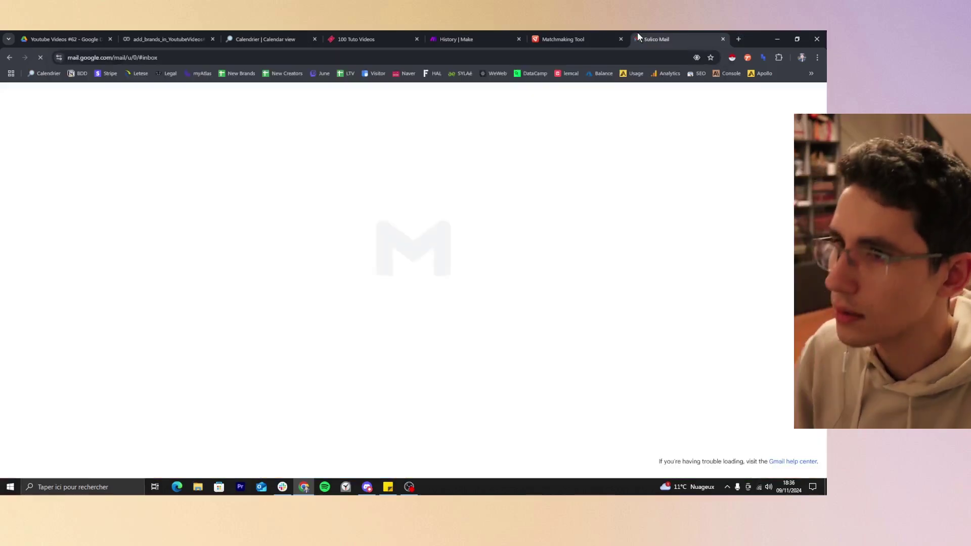
pyautogui.click(289, 136)
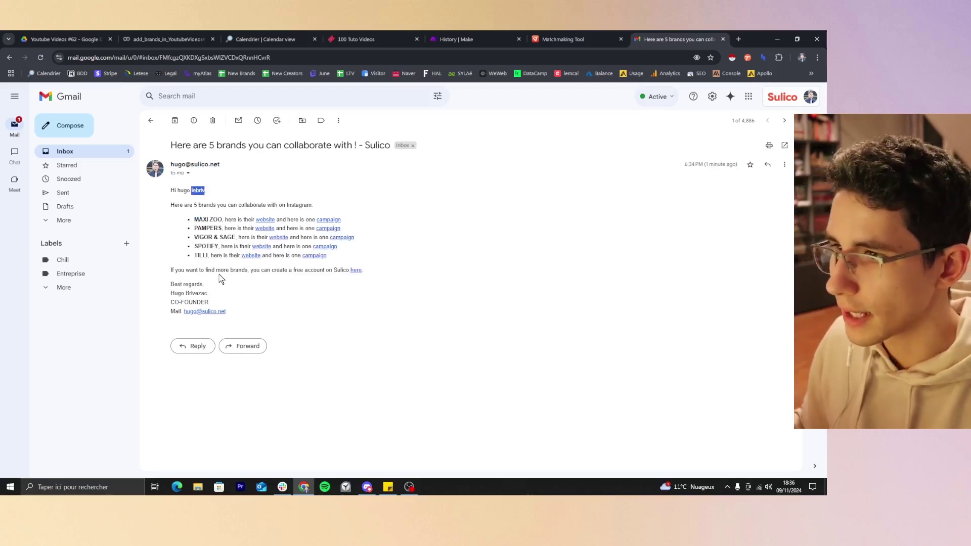
pyautogui.tripleClick(192, 285)
# Return from the run details to the scenario's diagram editor and check the Webflow trigger's webhook.
pyautogui.click(549, 37)
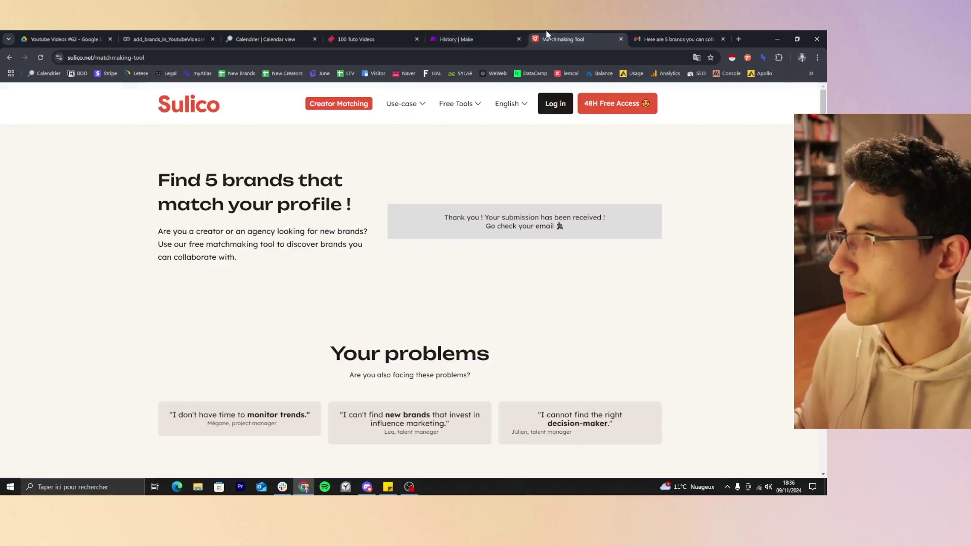
pyautogui.click(486, 35)
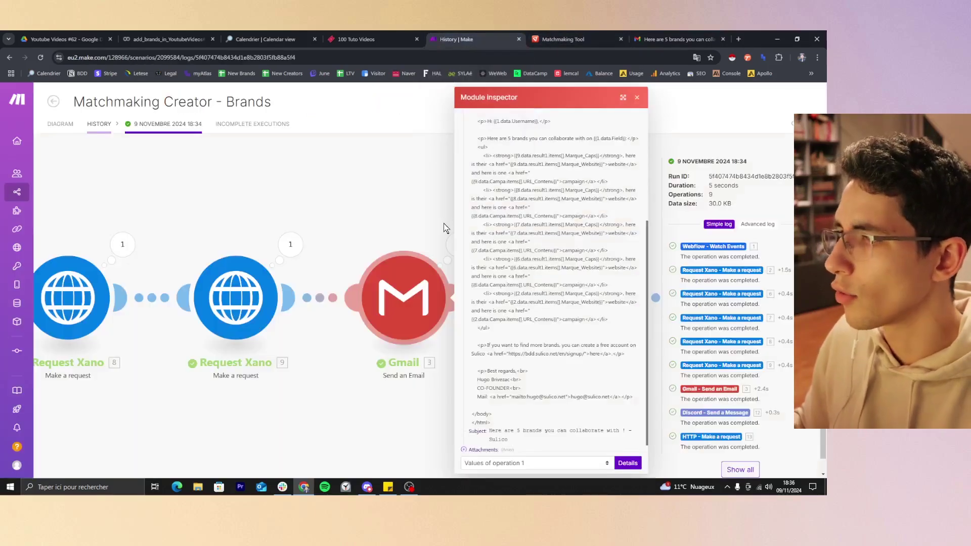
pyautogui.click(637, 97)
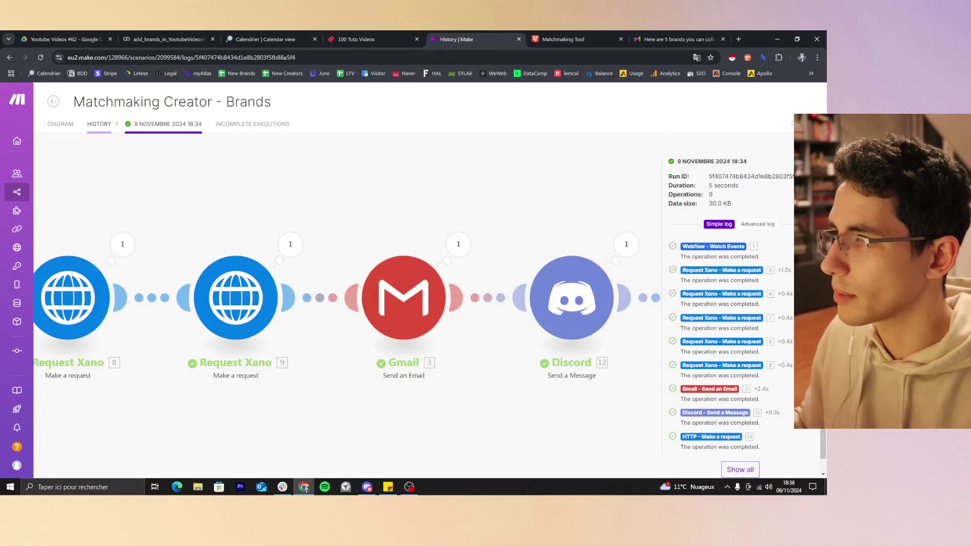
pyautogui.click(53, 101)
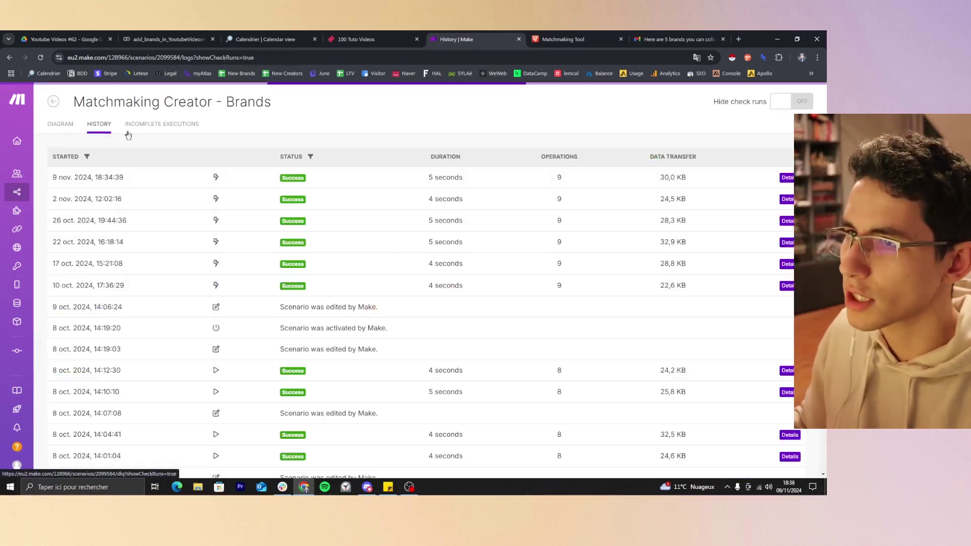
pyautogui.click(60, 124)
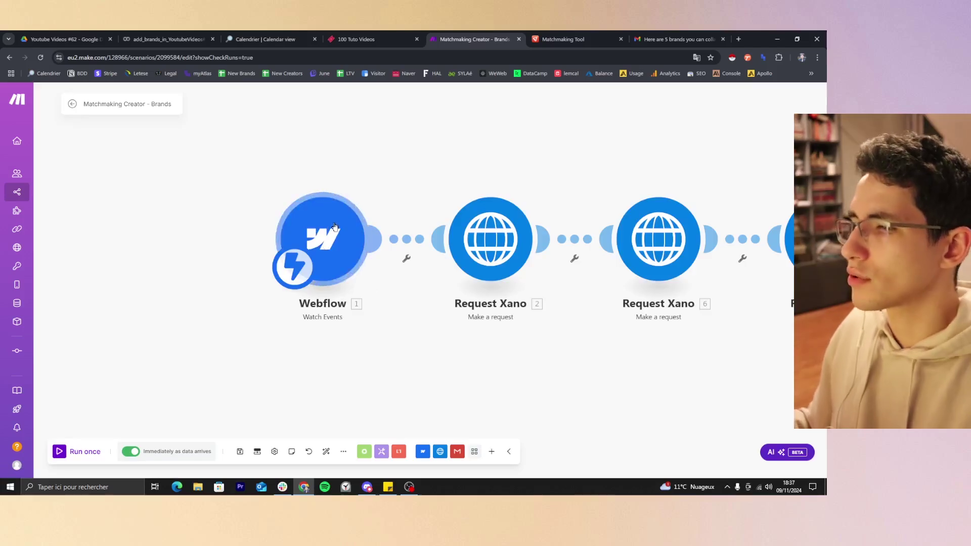
pyautogui.click(329, 225)
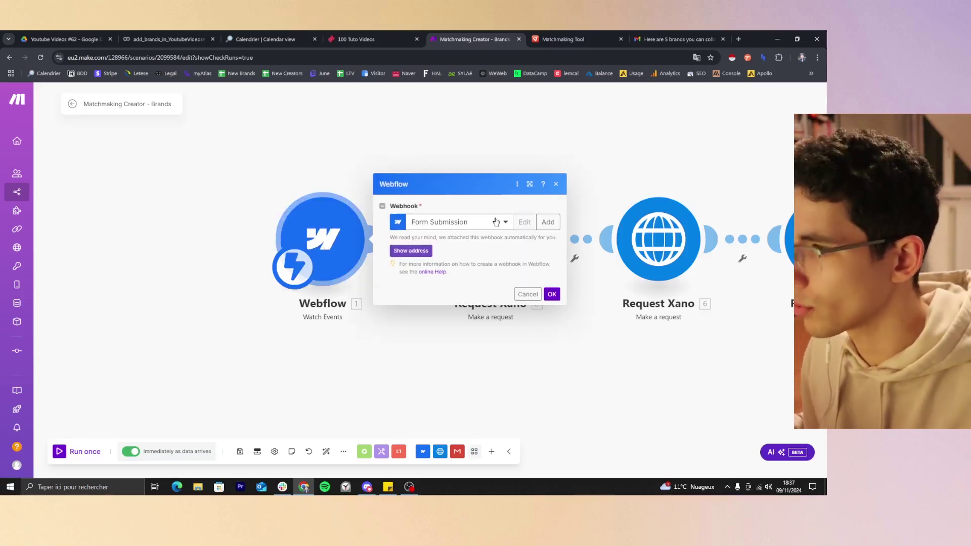
pyautogui.click(556, 184)
# Open the Gmail module's settings in the scenario editor.
pyautogui.moveTo(710, 129); pyautogui.dragTo(264, 161)
pyautogui.moveTo(617, 161); pyautogui.dragTo(245, 176)
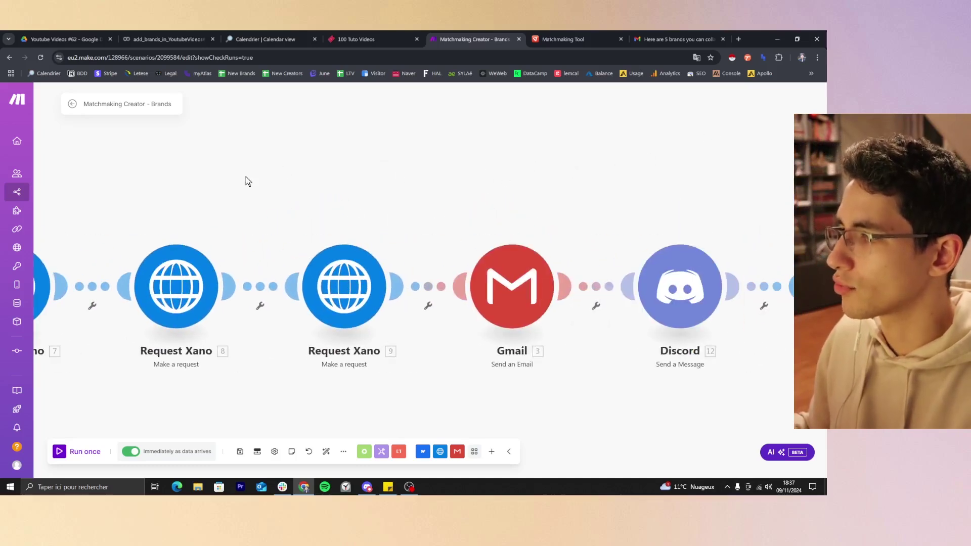
pyautogui.click(523, 301)
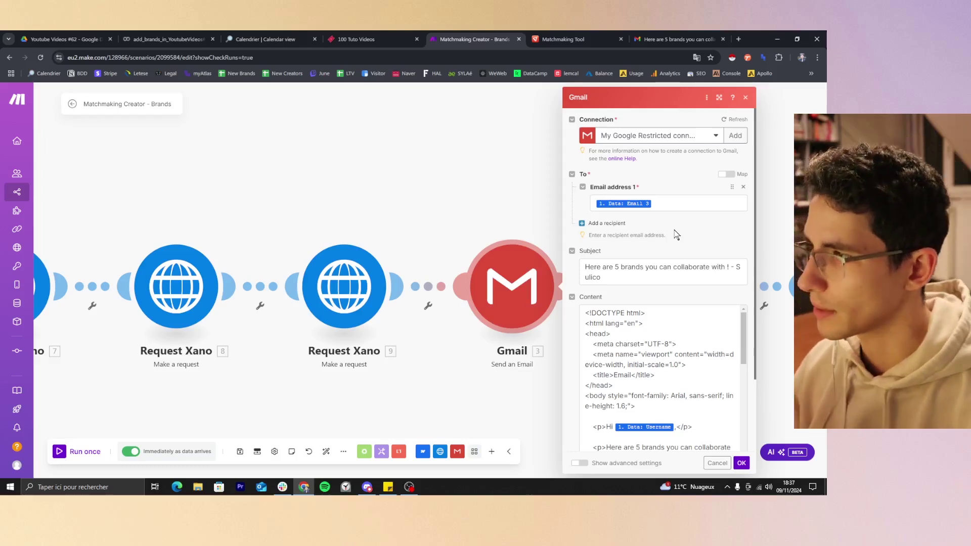
# Start a new module after the final HTTP module, browse the available Gmail actions, and leave without adding one.
pyautogui.moveTo(531, 420); pyautogui.dragTo(312, 370)
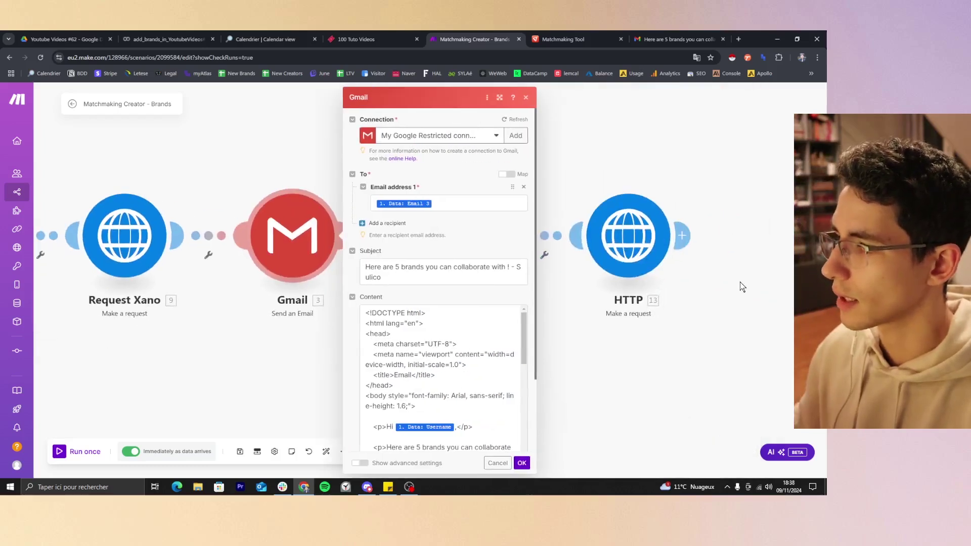
pyautogui.click(694, 299)
pyautogui.click(686, 236)
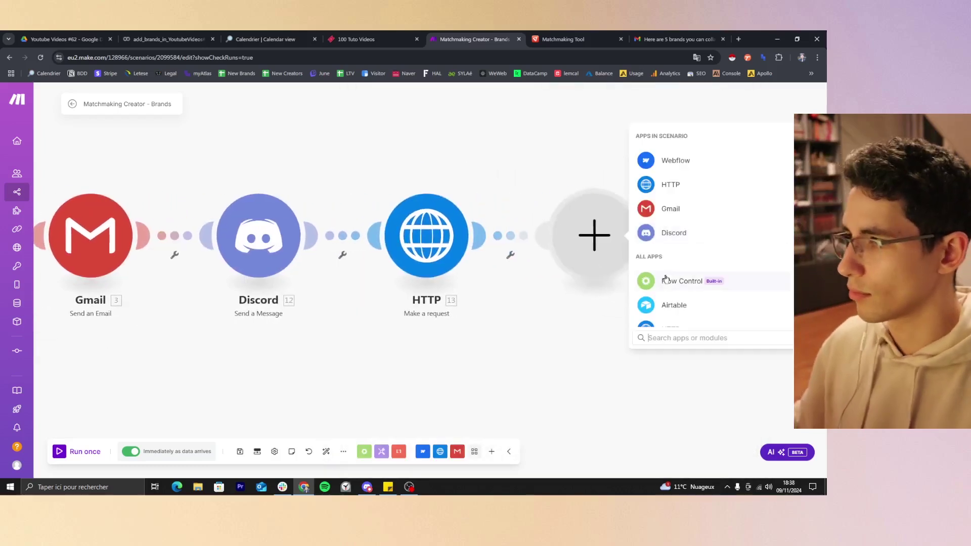
pyautogui.click(684, 211)
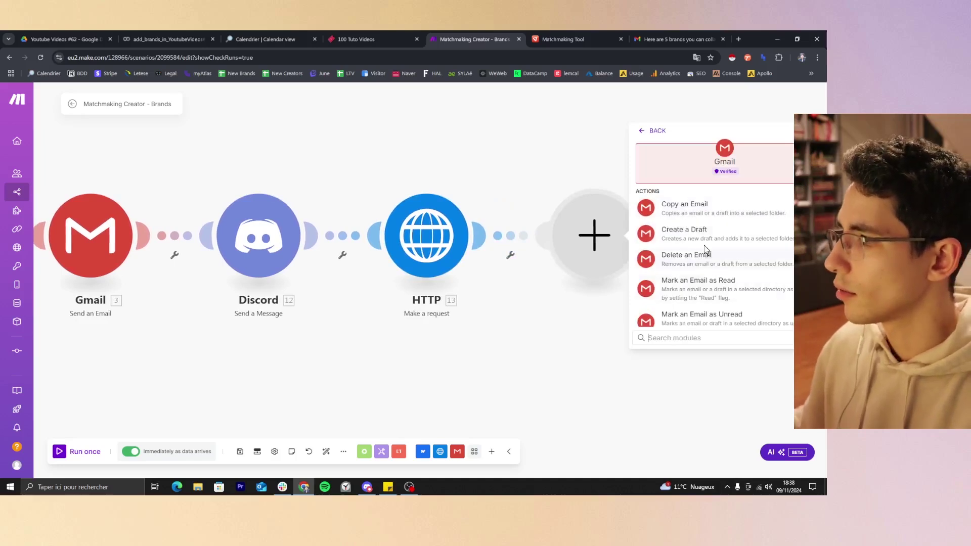
pyautogui.scroll(-3, 700, 228)
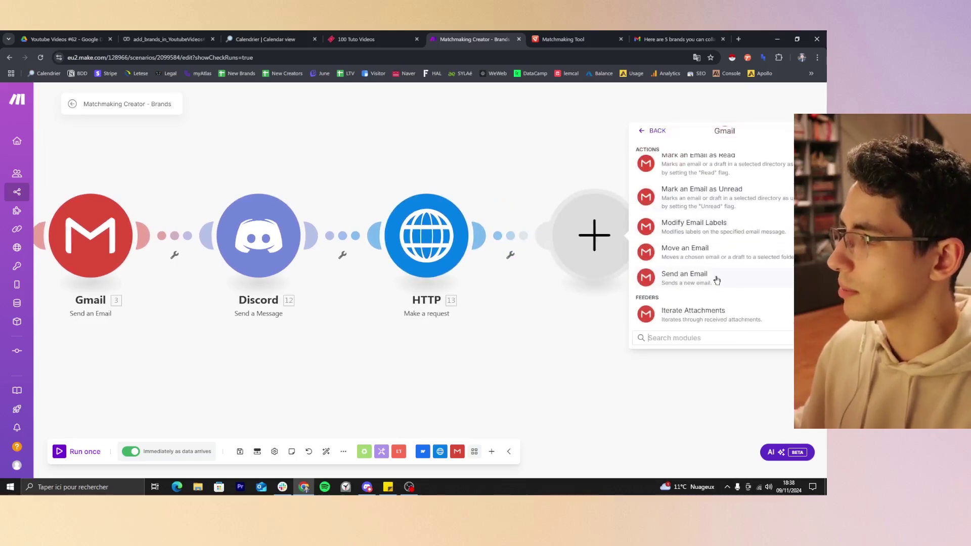
pyautogui.scroll(1, 669, 176)
pyautogui.click(654, 131)
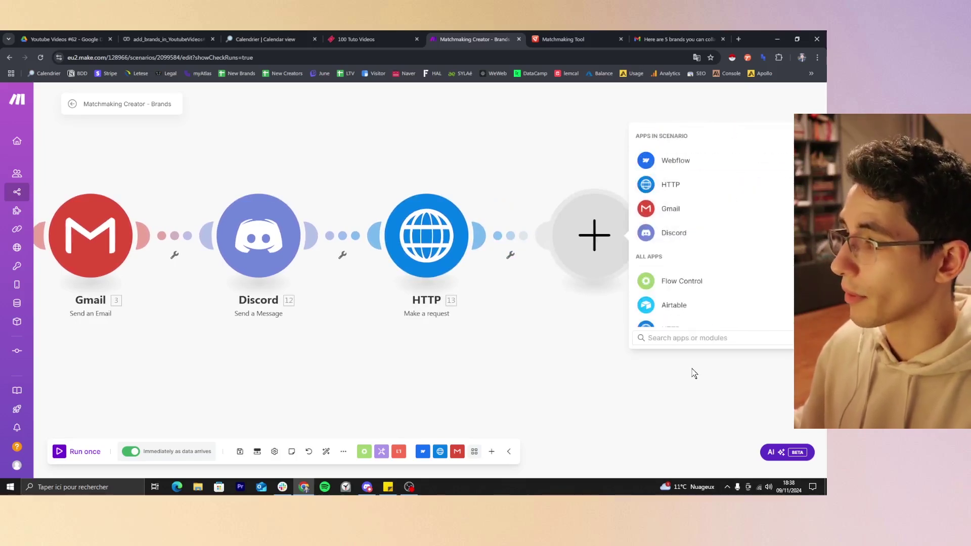
pyautogui.click(427, 396)
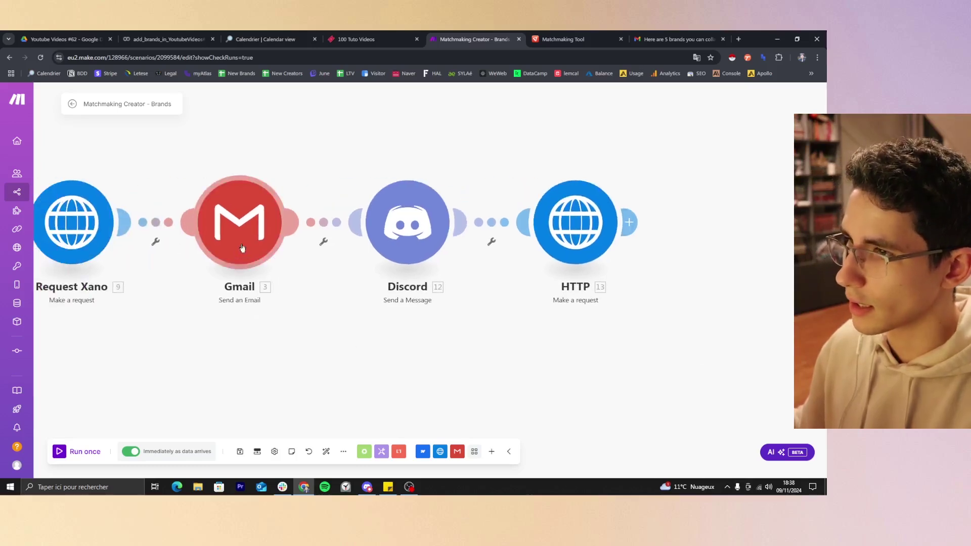
# Review the Gmail module's recipient mapping against the Webflow form data, along with the email's Subject.
pyautogui.click(226, 233)
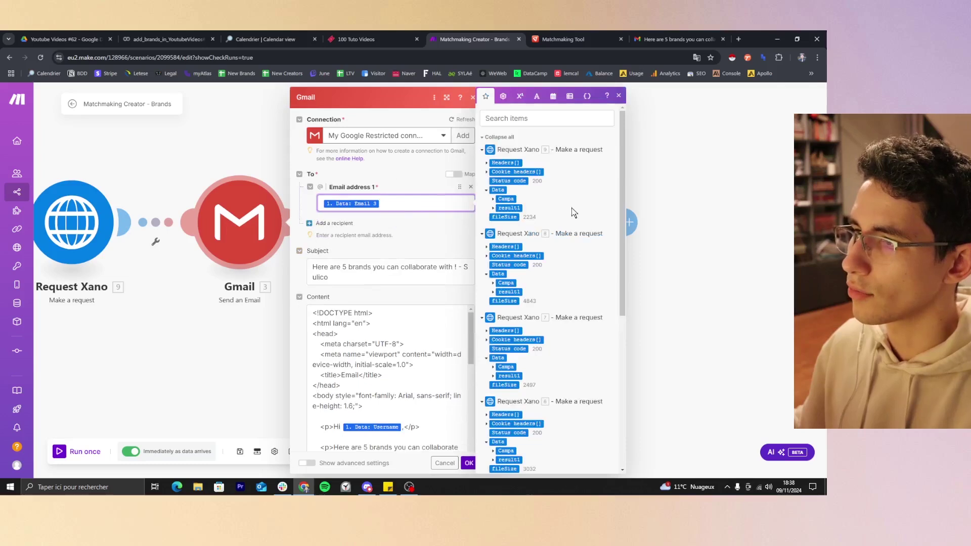
pyautogui.scroll(-5, 559, 258)
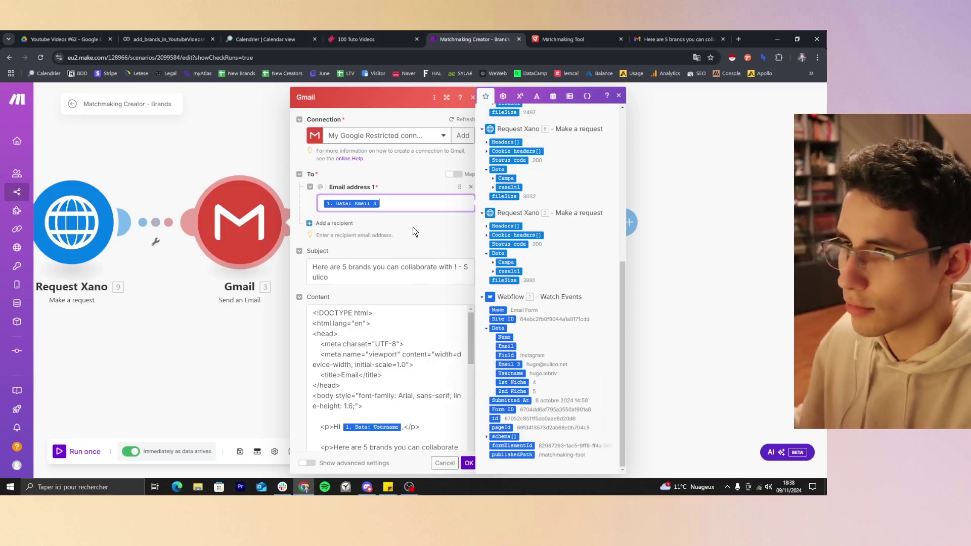
pyautogui.tripleClick(425, 267)
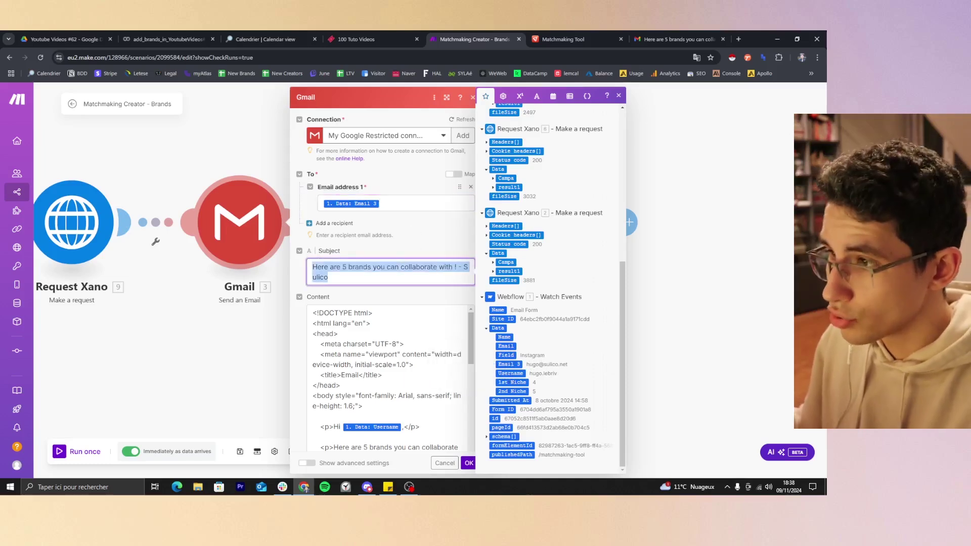
pyautogui.scroll(-3, 393, 377)
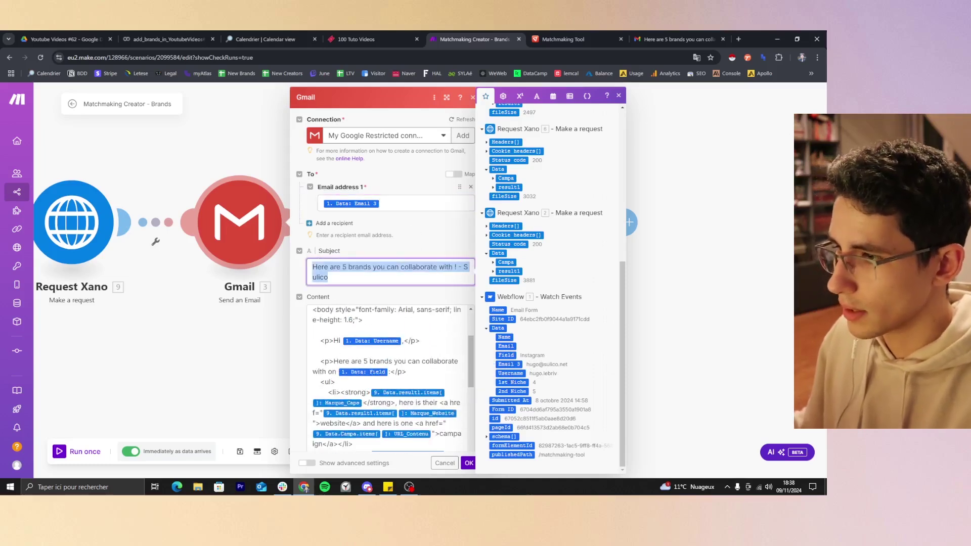
# Examine the greeting, intro and brand list mappings in the Gmail Content HTML, and close the module's settings.
pyautogui.click(348, 342)
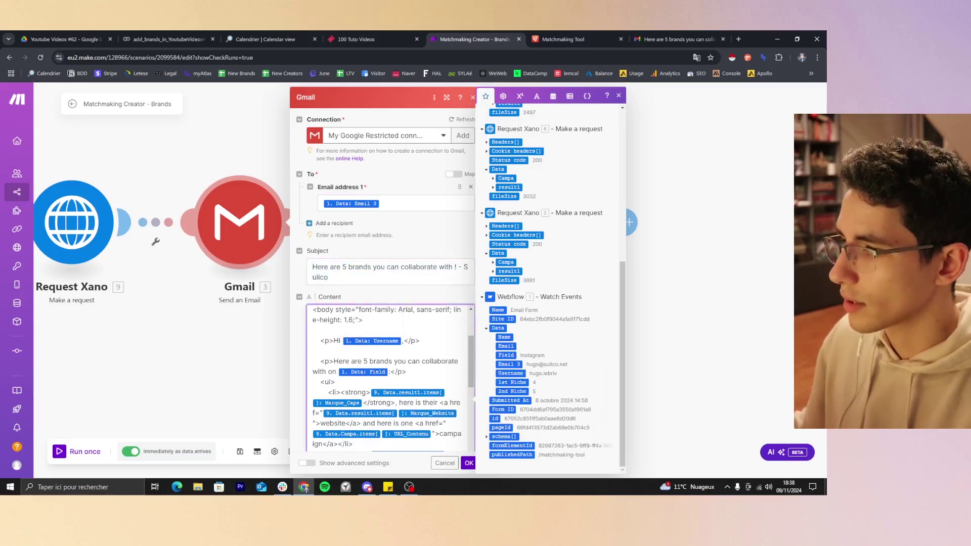
pyautogui.tripleClick(403, 361)
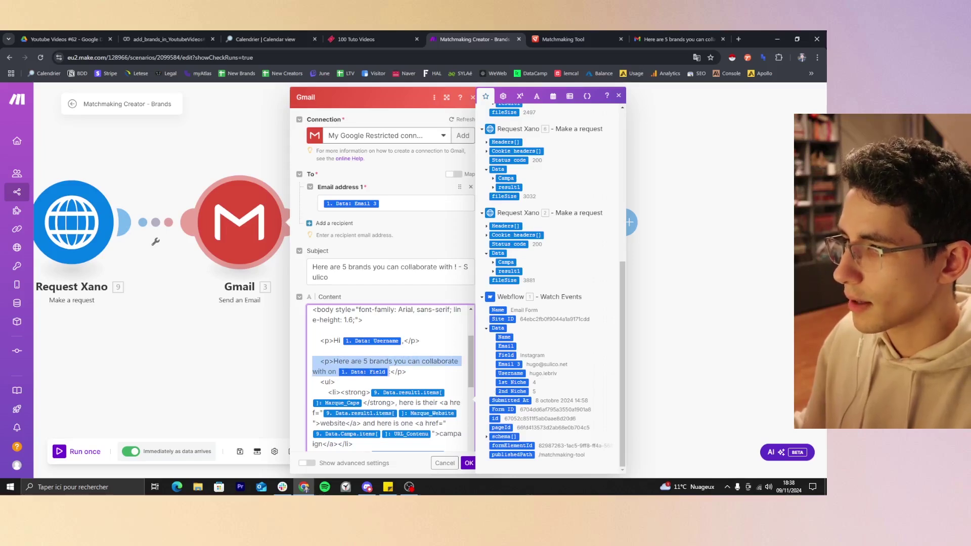
pyautogui.click(313, 392)
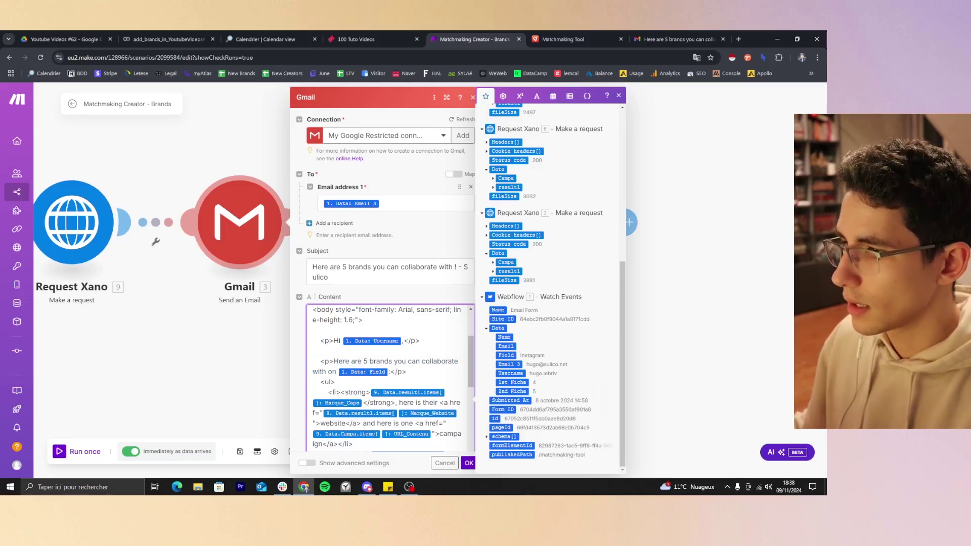
pyautogui.scroll(-3, 393, 380)
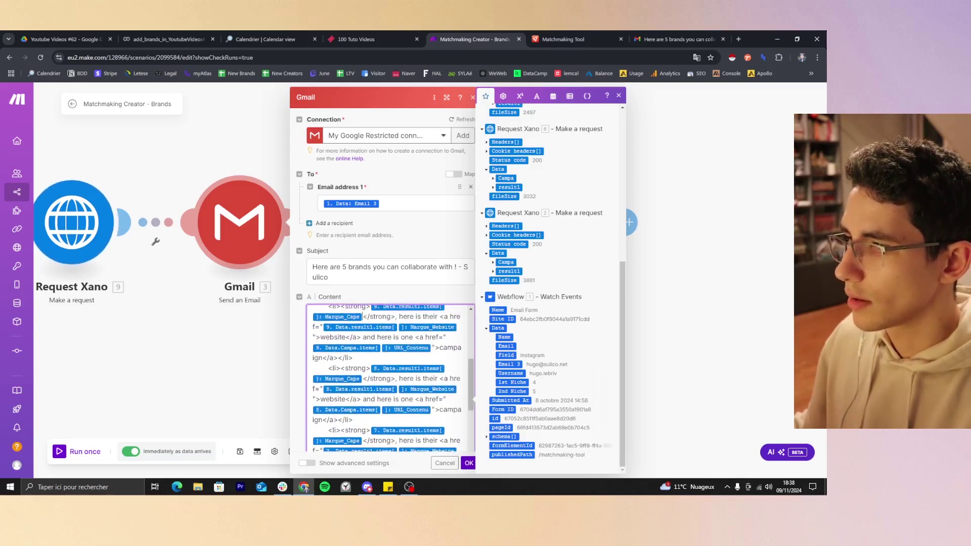
pyautogui.scroll(5, 565, 238)
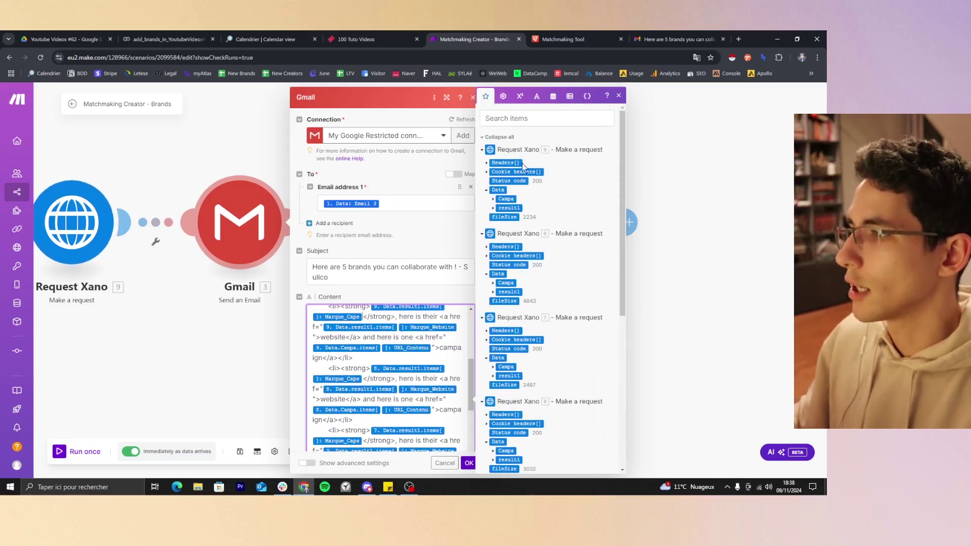
pyautogui.click(618, 95)
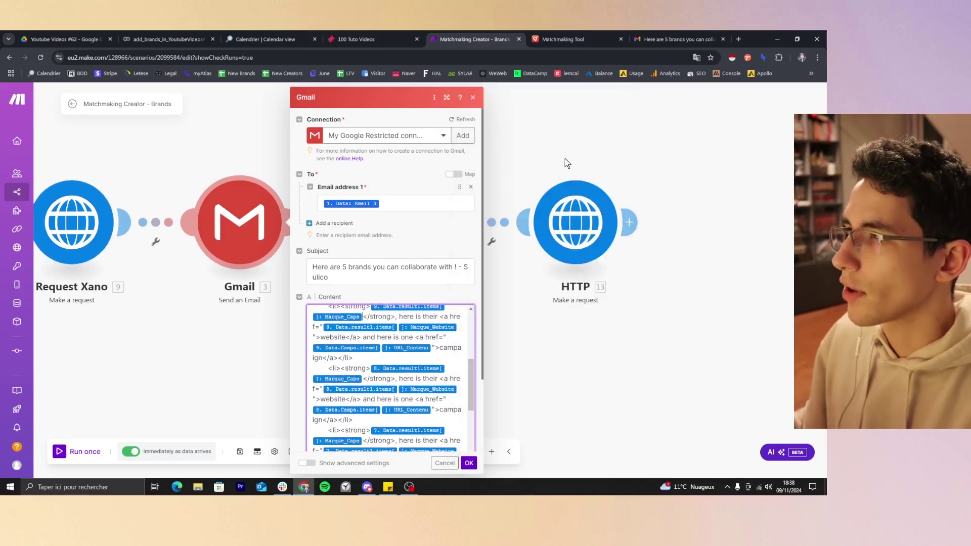
pyautogui.click(479, 102)
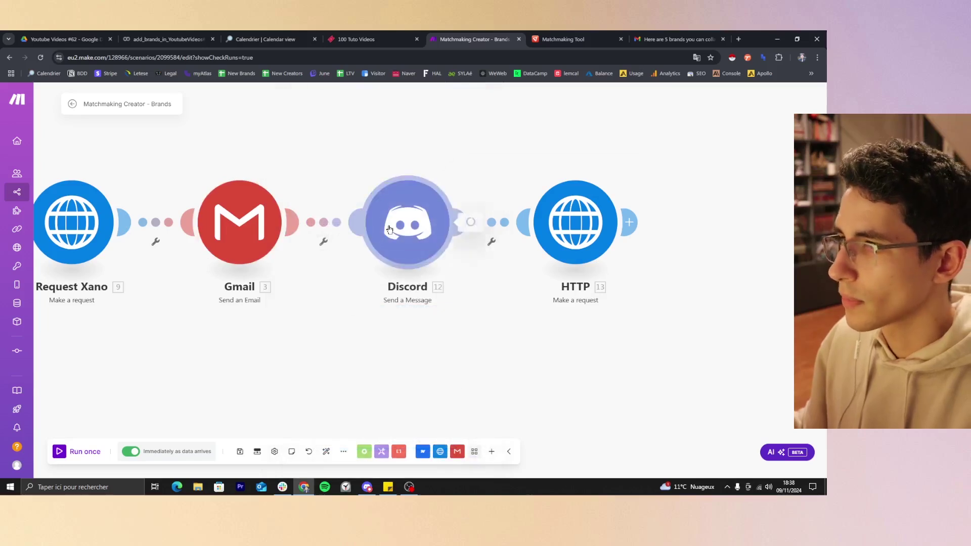
# Check the settings of the Discord module and the final HTTP request module, closing each one without changes.
pyautogui.click(406, 223)
pyautogui.click(641, 97)
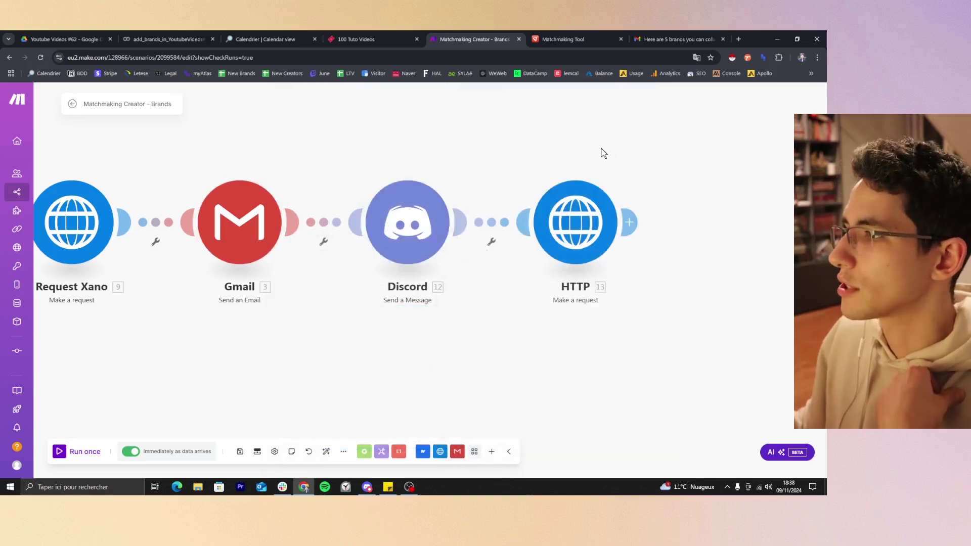
pyautogui.click(569, 221)
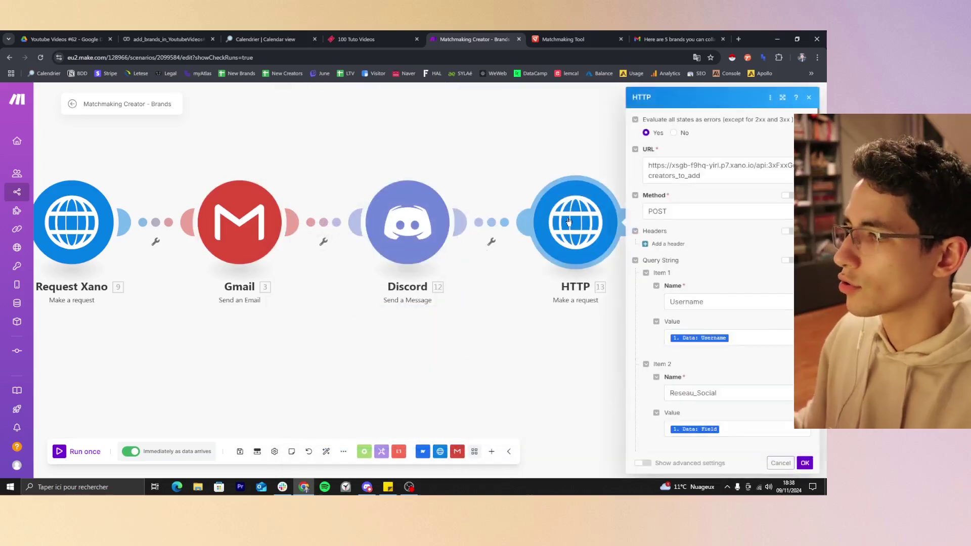
pyautogui.click(808, 98)
# Return to the start of the scenario and briefly check the Webflow Watch Events trigger.
pyautogui.hscroll(-10, 475, 238)
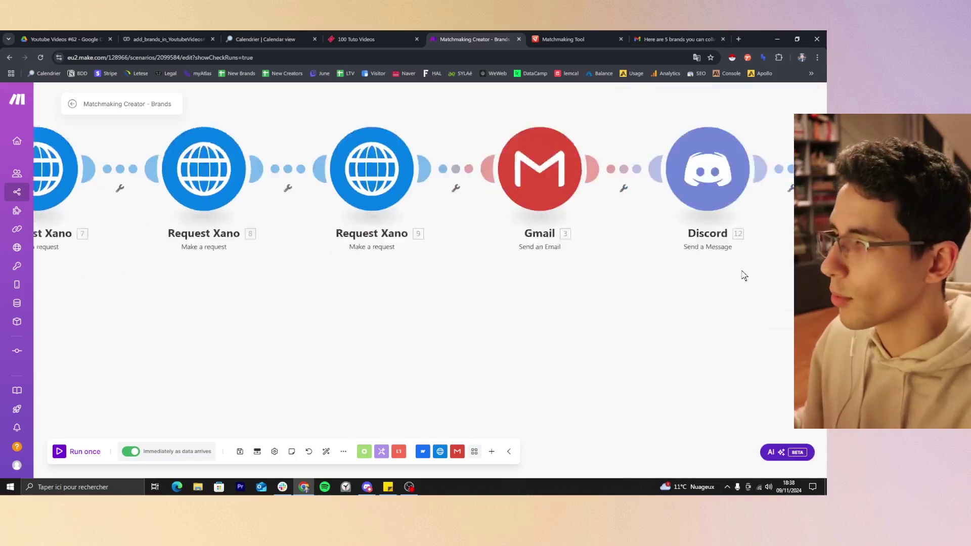
pyautogui.click(207, 278)
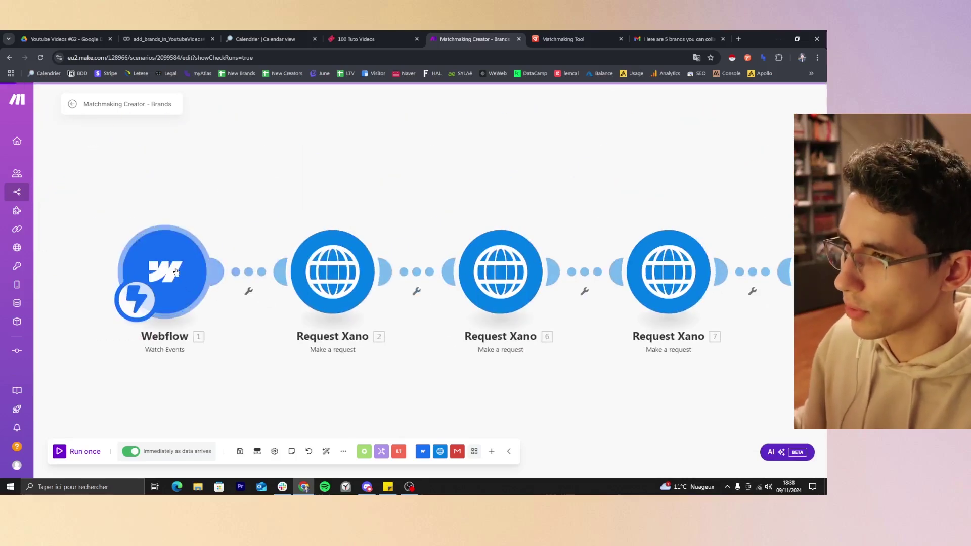
pyautogui.click(398, 217)
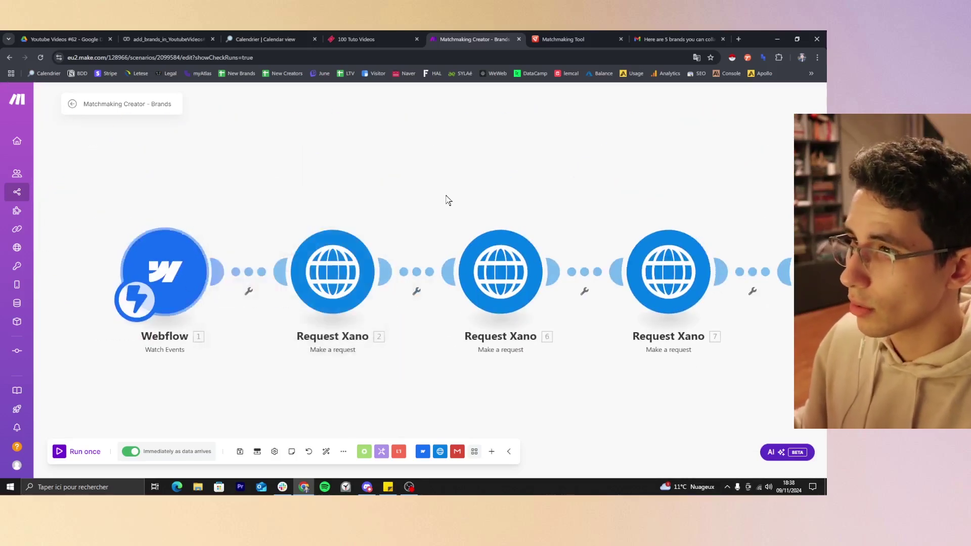
# Reopen the Gmail module and compare its Email address 1 mapping with the Webflow Email 3 field, leaving the settings unchanged.
pyautogui.hscroll(8, 86, 156)
pyautogui.moveTo(551, 151); pyautogui.dragTo(221, 206)
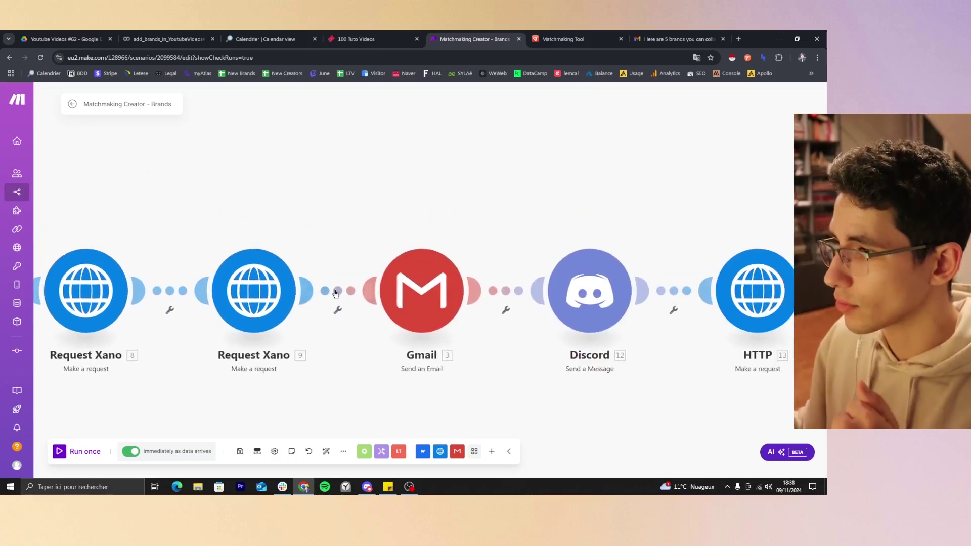
pyautogui.click(411, 310)
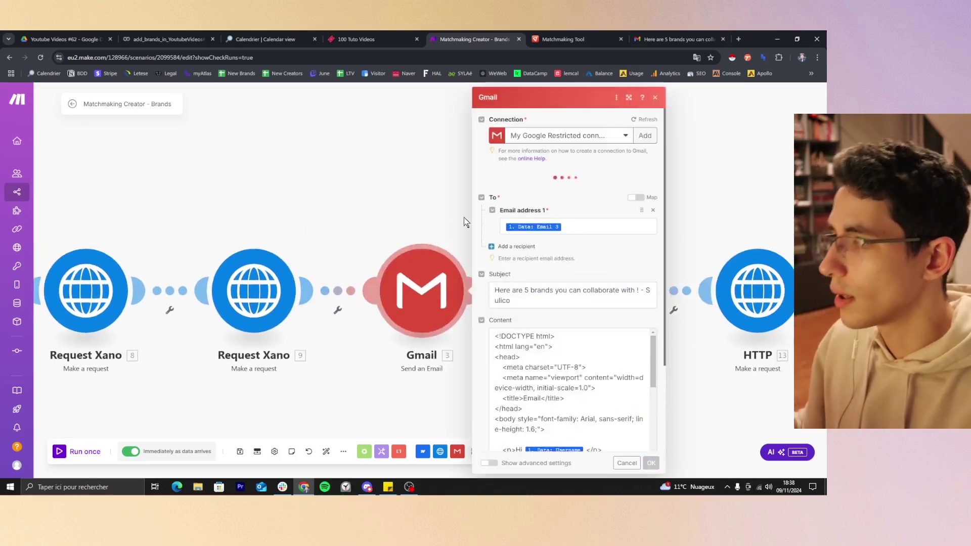
pyautogui.click(572, 272)
pyautogui.click(566, 354)
pyautogui.click(572, 272)
pyautogui.hotkey('ctrl', 'a')
pyautogui.click(607, 203)
pyautogui.scroll(-5, 733, 329)
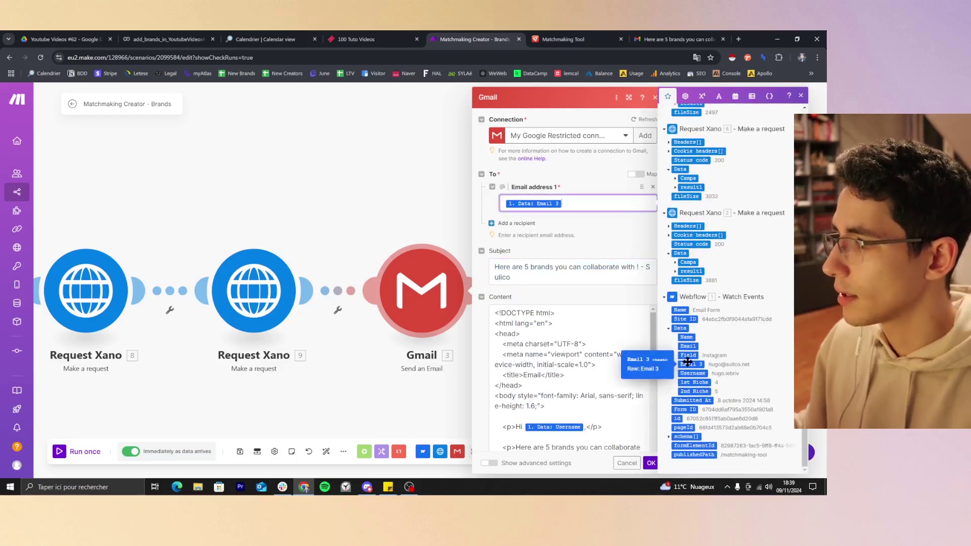
pyautogui.click(800, 97)
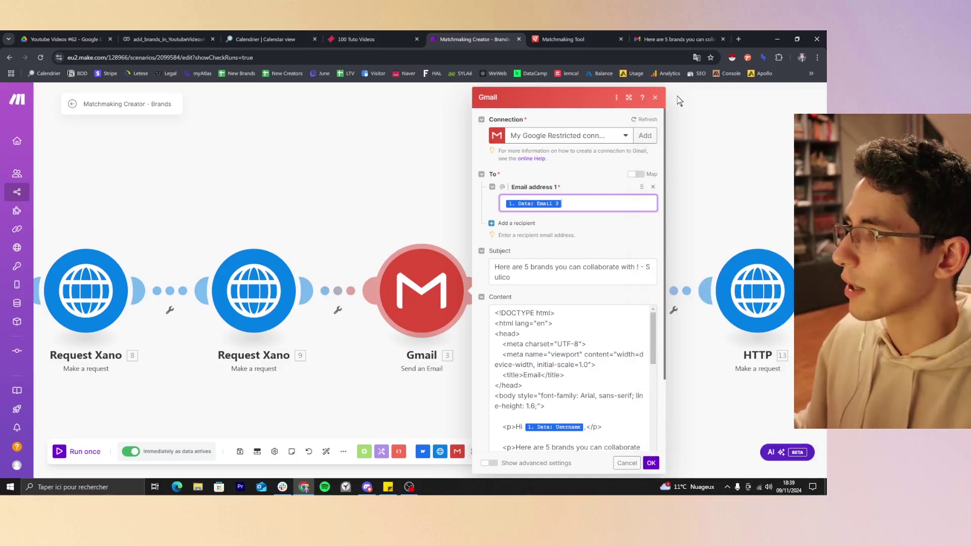
pyautogui.press('Escape')
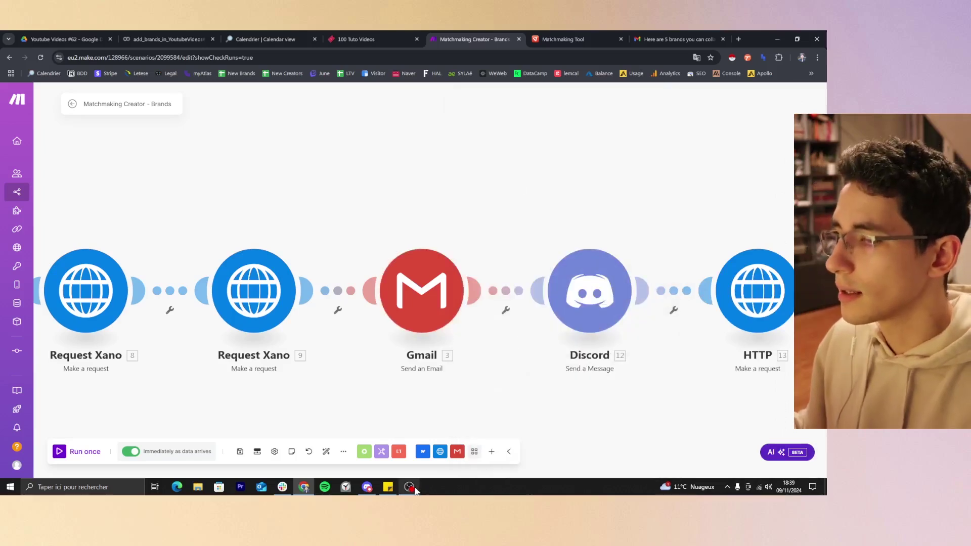
pyautogui.moveTo(419, 483)
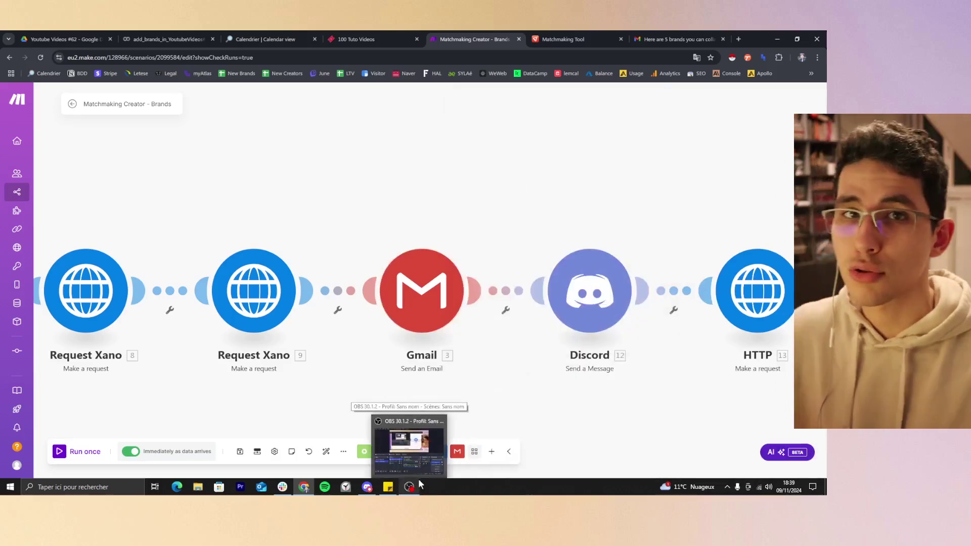